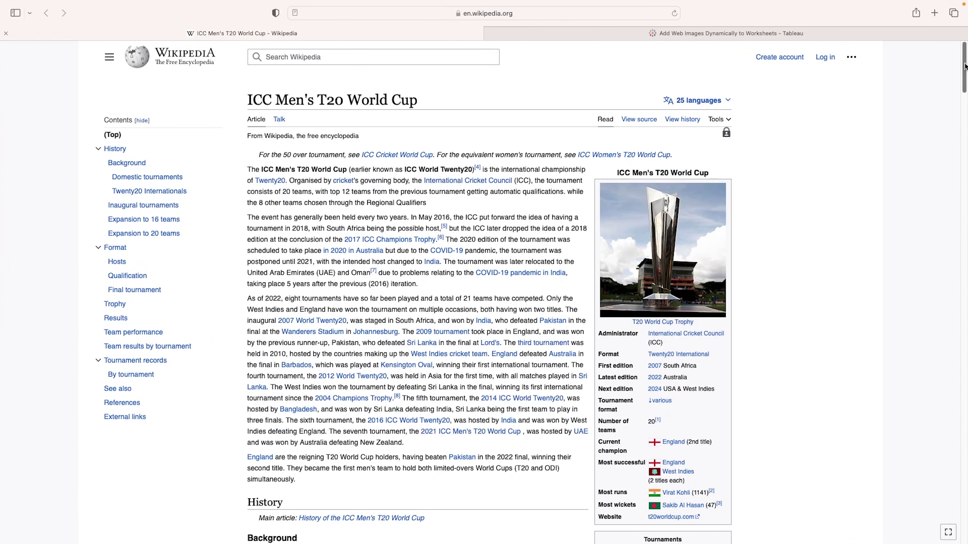
Step: Switch to Tableau, connect to the T20 Excel workbook and go to the Sheet 1 worksheet
{"action": "left_click_drag", "start_coordinate": [965, 66], "coordinate": [966, 294]}
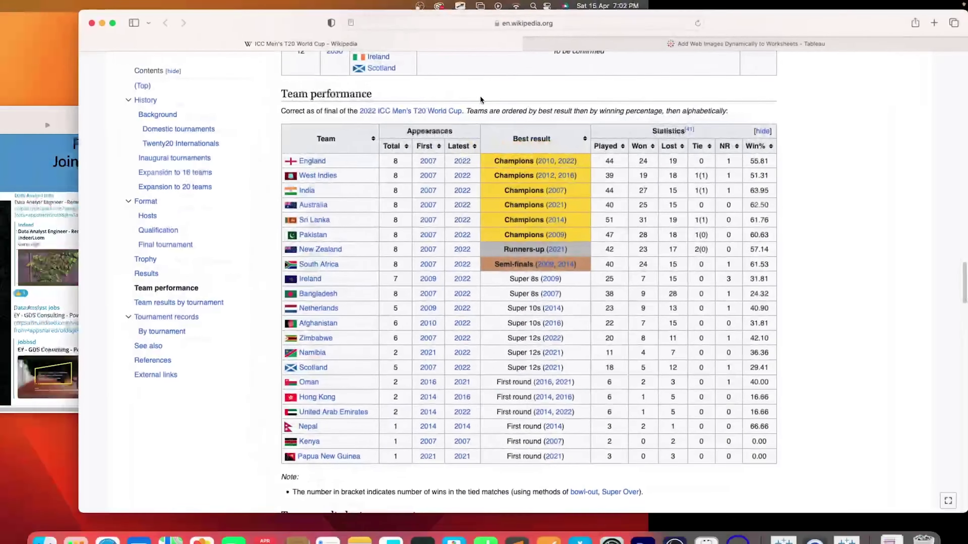
{"action": "left_click", "coordinate": [783, 522]}
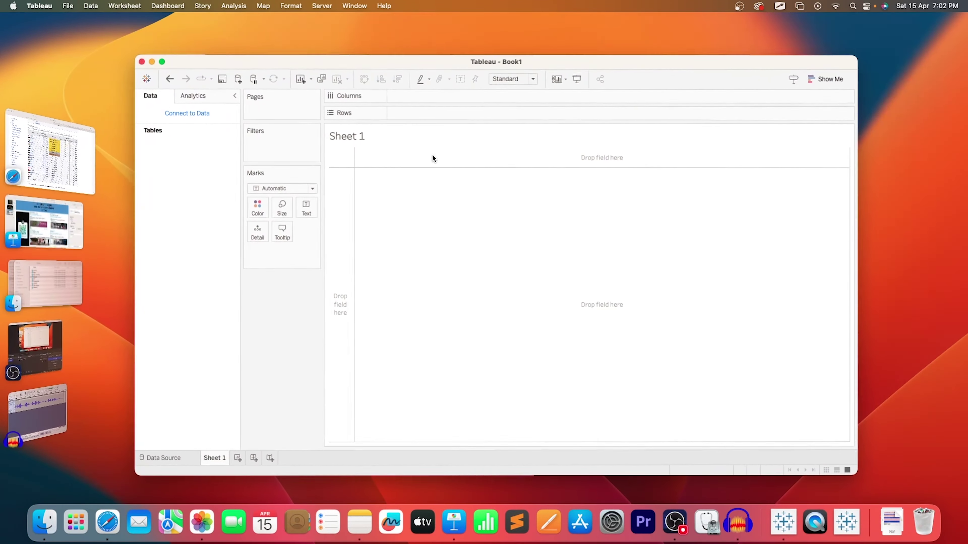
{"action": "left_click", "coordinate": [200, 114]}
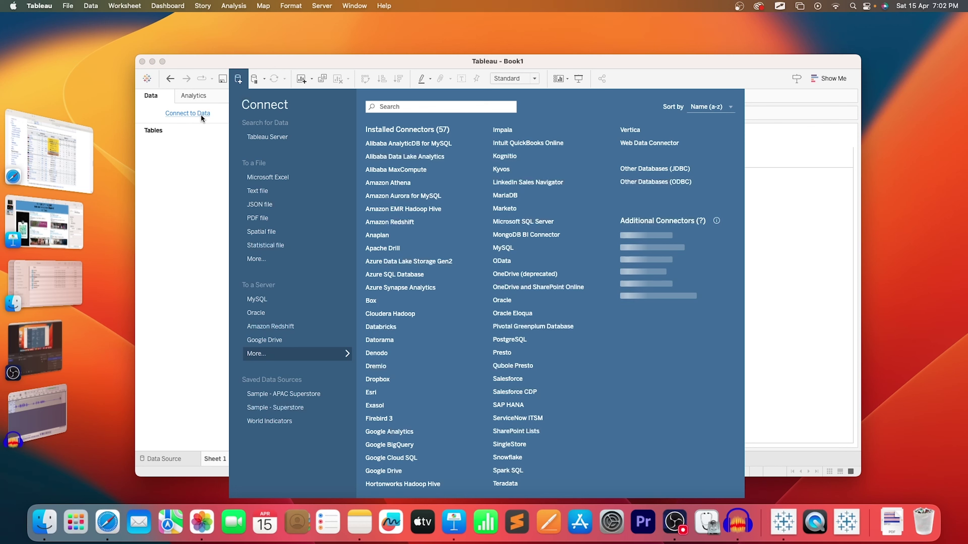
{"action": "left_click", "coordinate": [290, 177]}
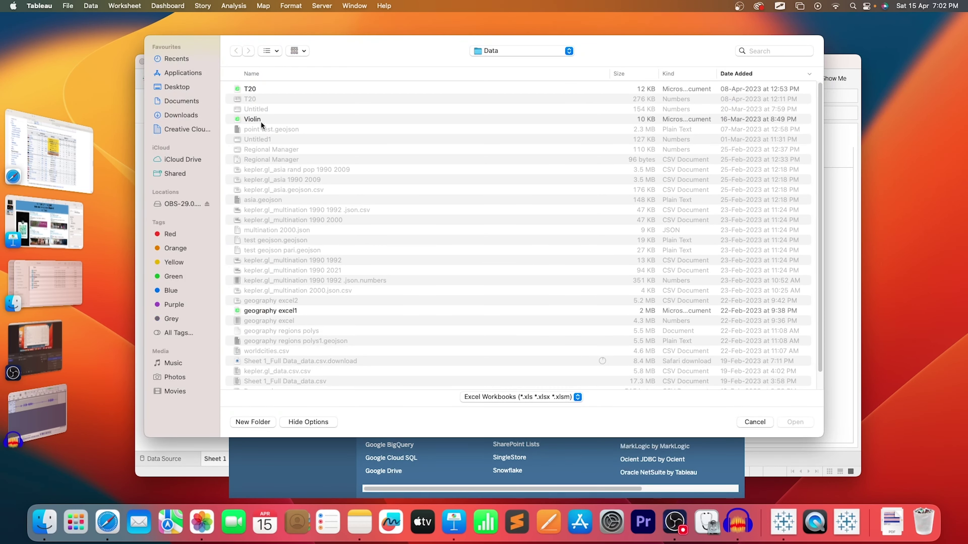
{"action": "key", "text": "Escape"}
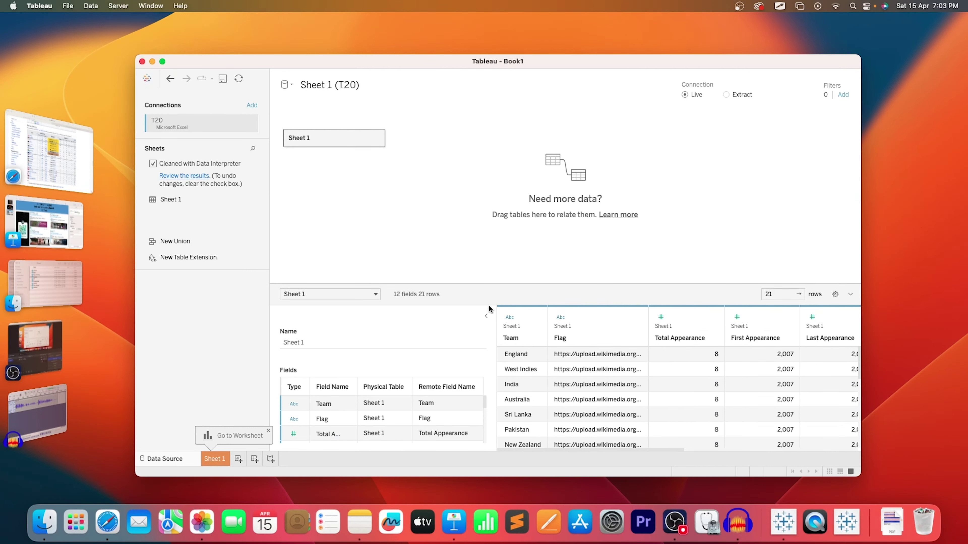
{"action": "left_click", "coordinate": [218, 453]}
{"action": "left_click", "coordinate": [162, 61]}
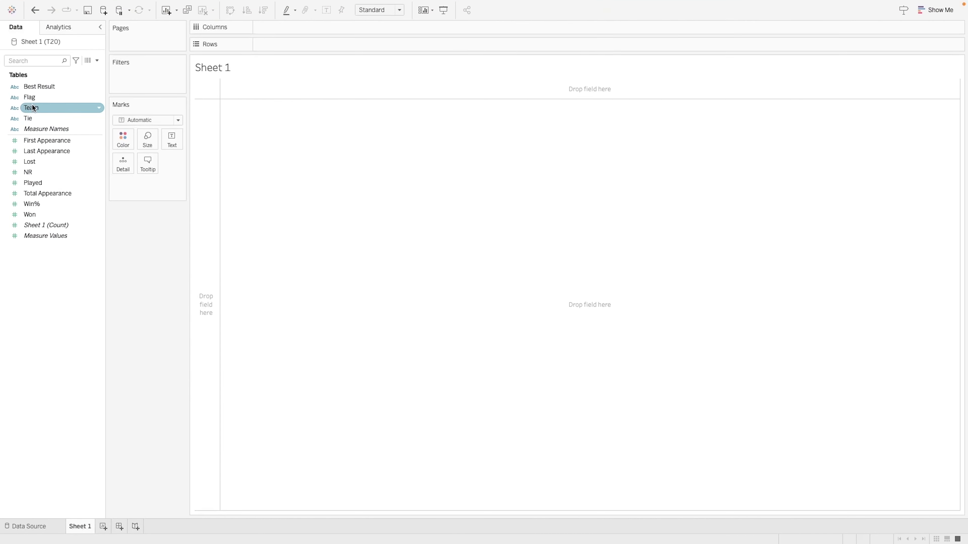
Step: Build a table on Rows from Team, Won and Lost, with both measures converted to discrete
{"action": "left_click_drag", "start_coordinate": [32, 106], "coordinate": [306, 41]}
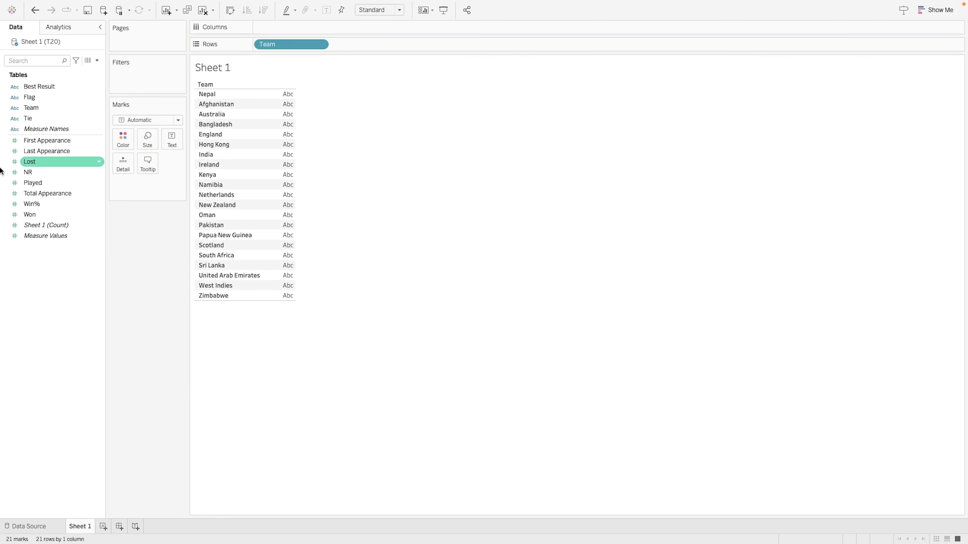
{"action": "right_click", "coordinate": [36, 212]}
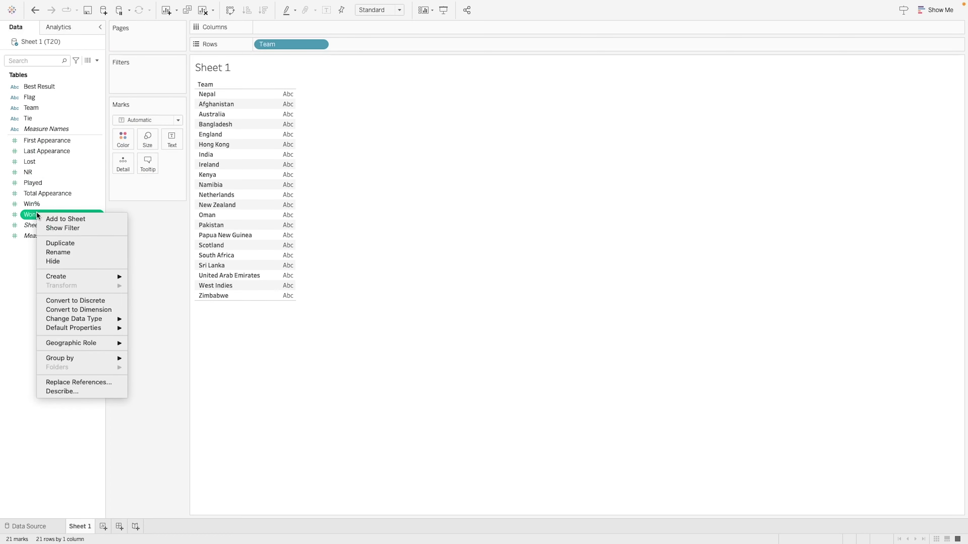
{"action": "mouse_move", "coordinate": [64, 276]}
{"action": "key", "text": "Escape"}
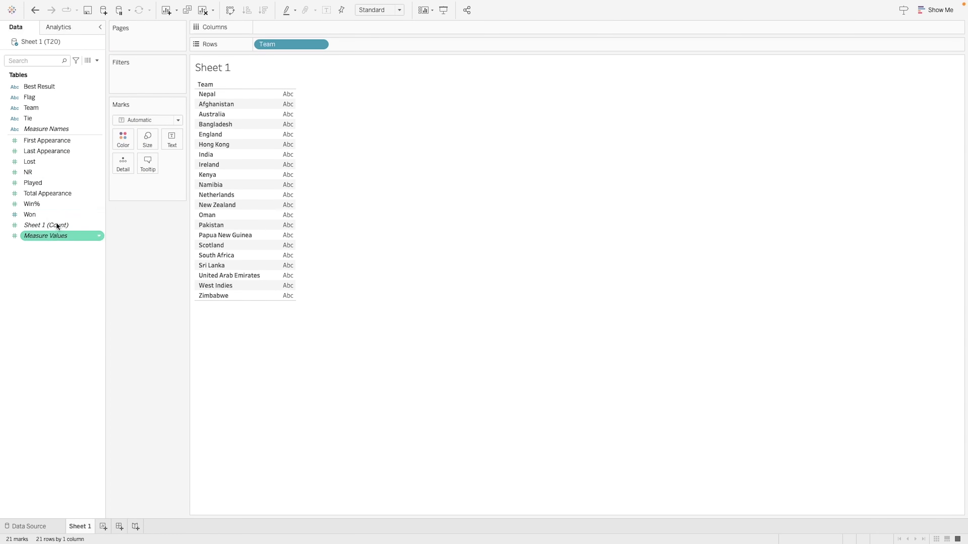
{"action": "right_click", "coordinate": [44, 162]}
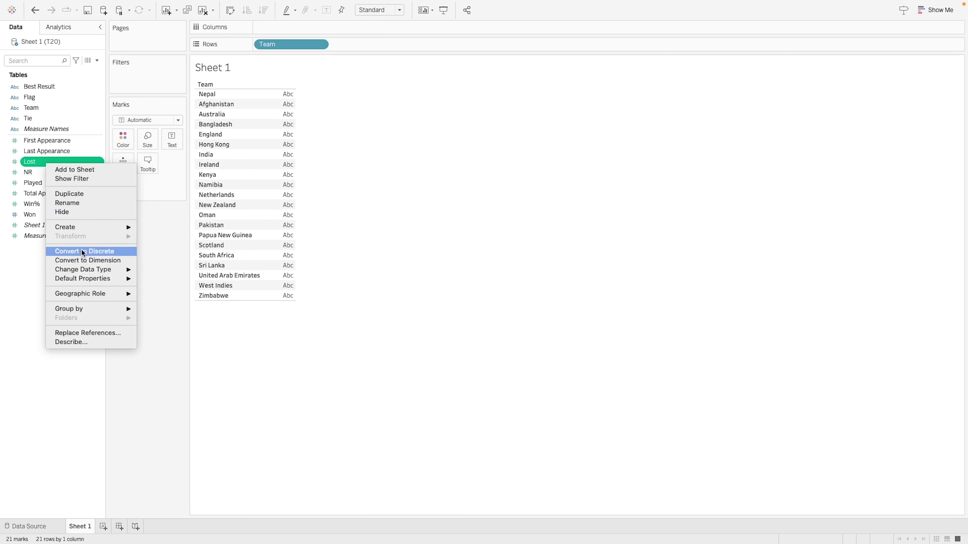
{"action": "key", "text": "Escape"}
{"action": "left_click_drag", "start_coordinate": [46, 215], "coordinate": [372, 45]}
{"action": "left_click_drag", "start_coordinate": [56, 162], "coordinate": [448, 43]}
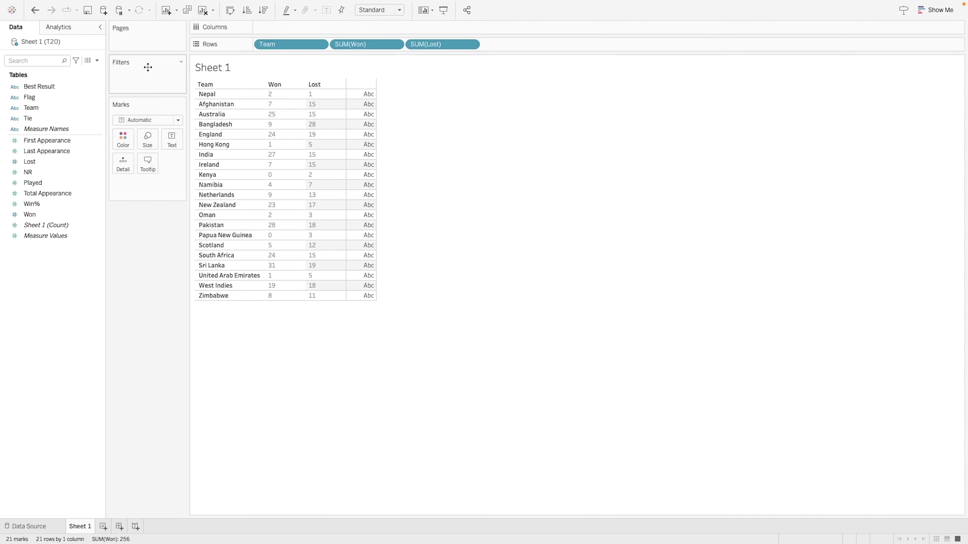
Step: Filter the table on the sum of Won, raising the minimum of the value range
{"action": "left_click_drag", "start_coordinate": [53, 212], "coordinate": [147, 77]}
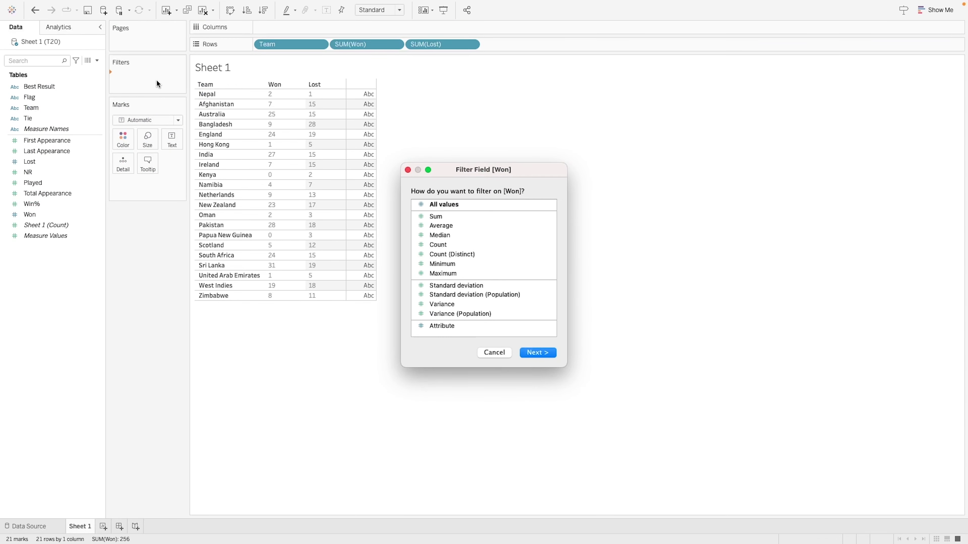
{"action": "key", "text": "Return"}
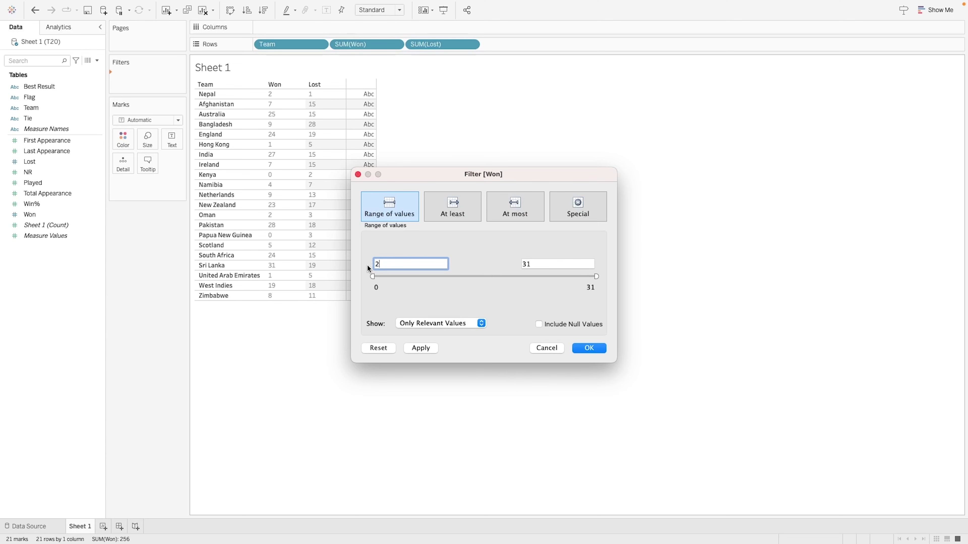
{"action": "left_click", "coordinate": [591, 349]}
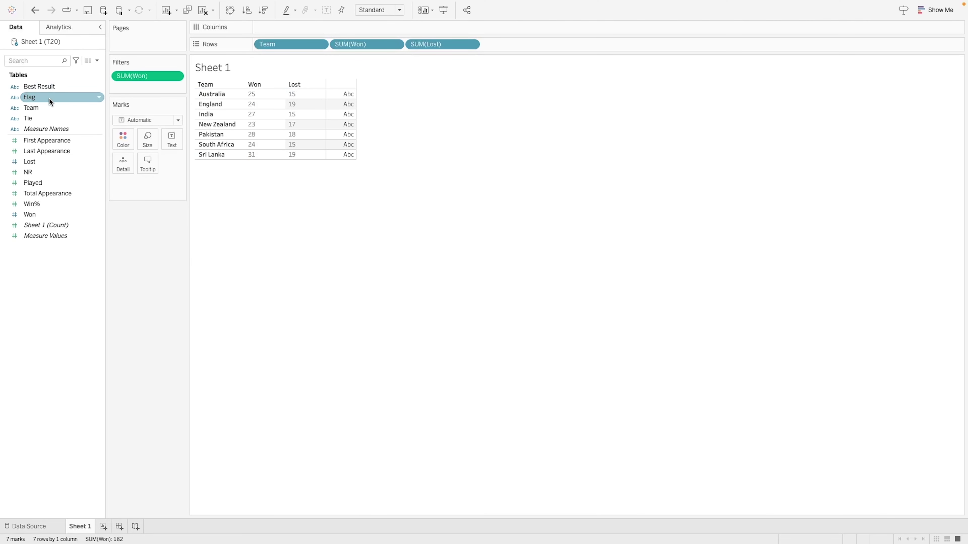
Step: Set the mark type to Shape and encode the shapes by the Flag field
{"action": "left_click", "coordinate": [154, 121]}
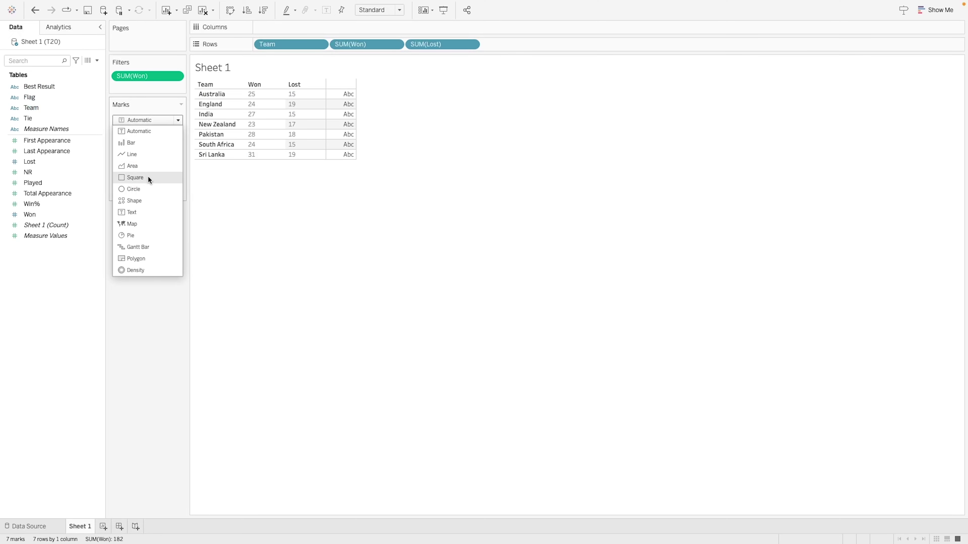
{"action": "left_click", "coordinate": [137, 202]}
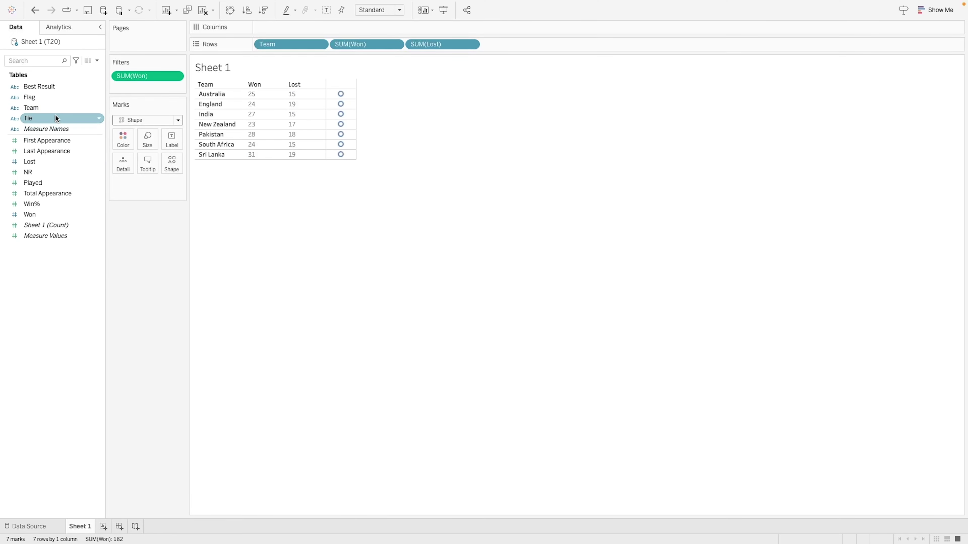
{"action": "left_click_drag", "start_coordinate": [36, 99], "coordinate": [178, 164]}
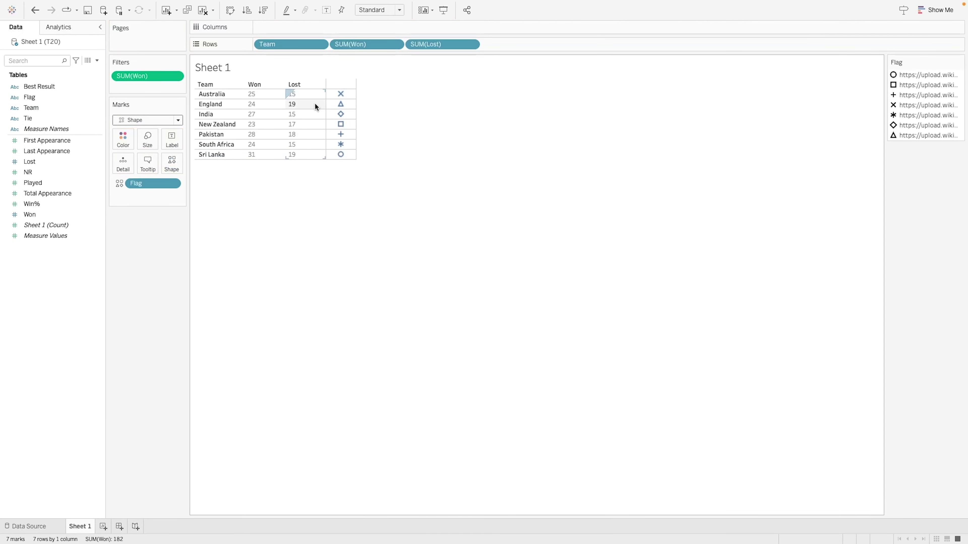
Step: Review the shape palettes available for the Flag field and close the shape editor without changes
{"action": "left_click", "coordinate": [175, 165]}
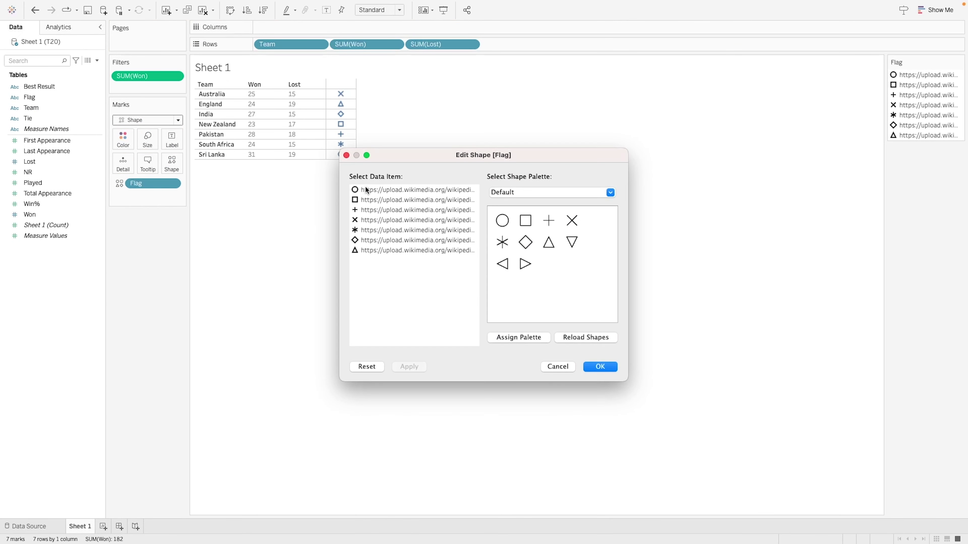
{"action": "left_click", "coordinate": [514, 192]}
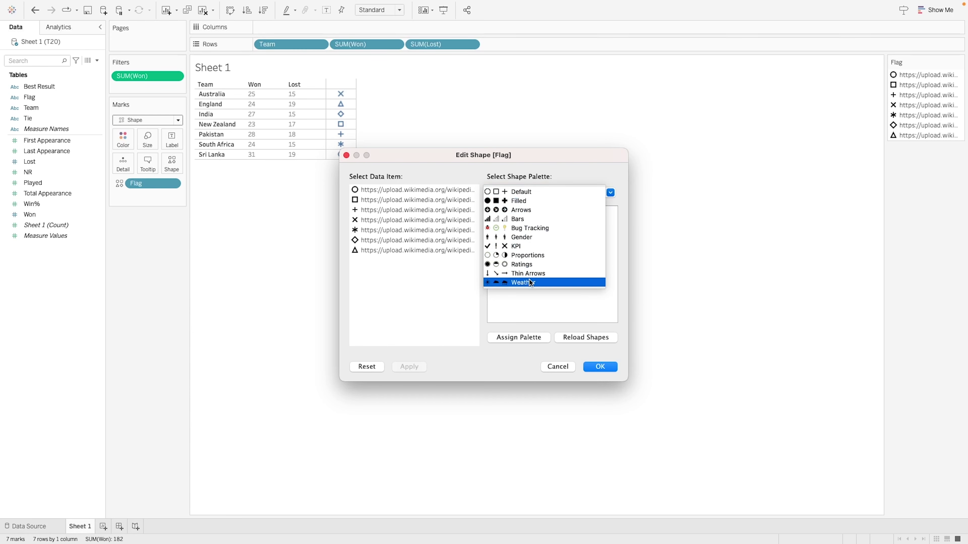
{"action": "left_click", "coordinate": [438, 304]}
{"action": "left_click", "coordinate": [557, 366]}
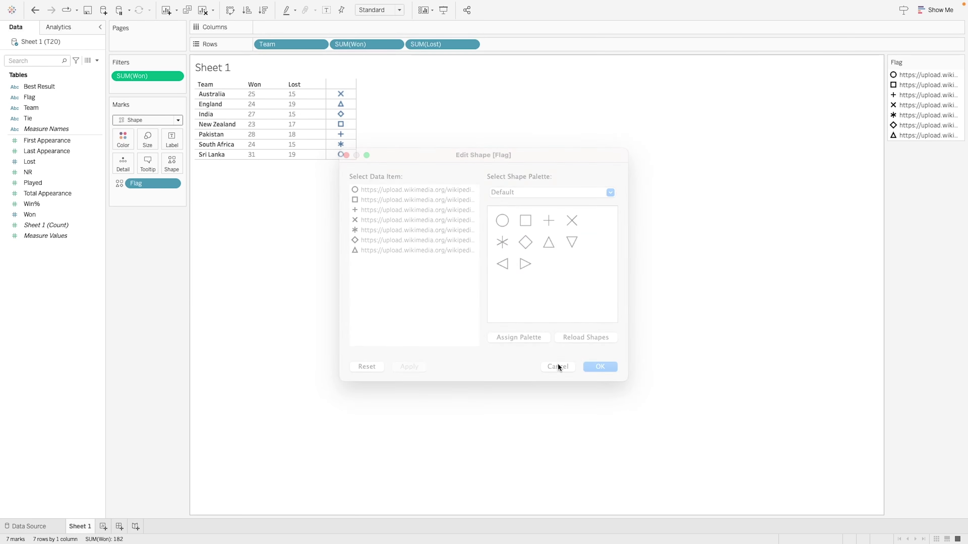
Step: Switch to Finder and examine the flag PNG images inside the Flag folder on the desktop
{"action": "mouse_move", "coordinate": [112, 0]}
{"action": "left_click", "coordinate": [32, 20]}
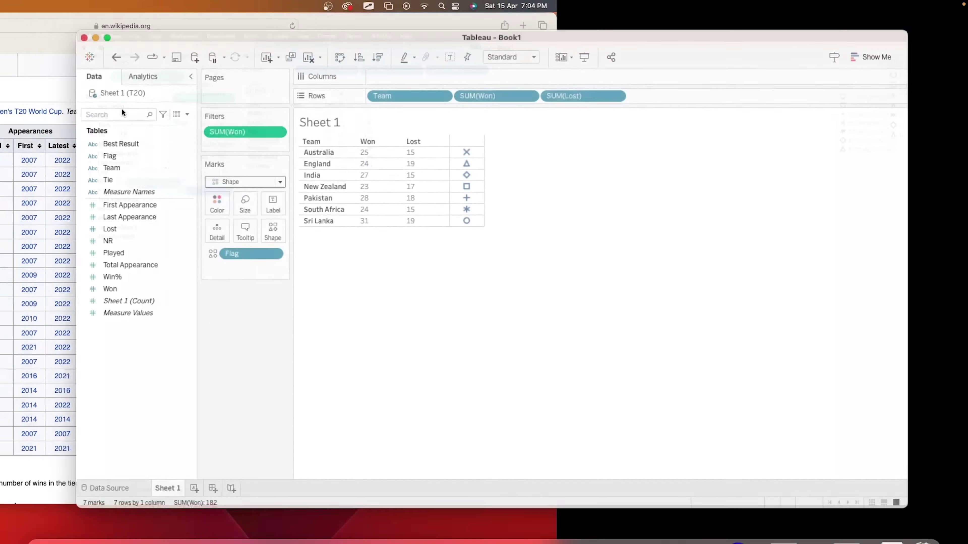
{"action": "key", "text": "F11"}
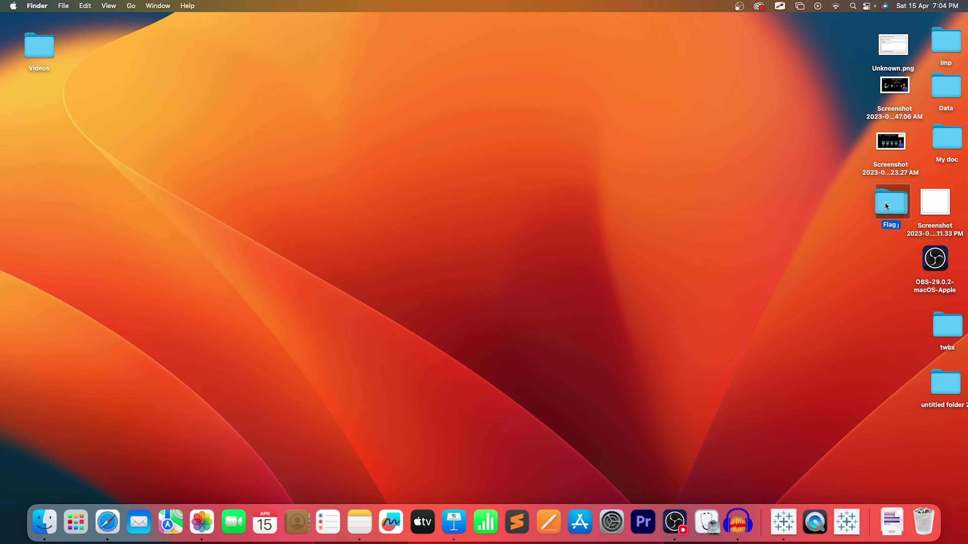
{"action": "double_click", "coordinate": [885, 202]}
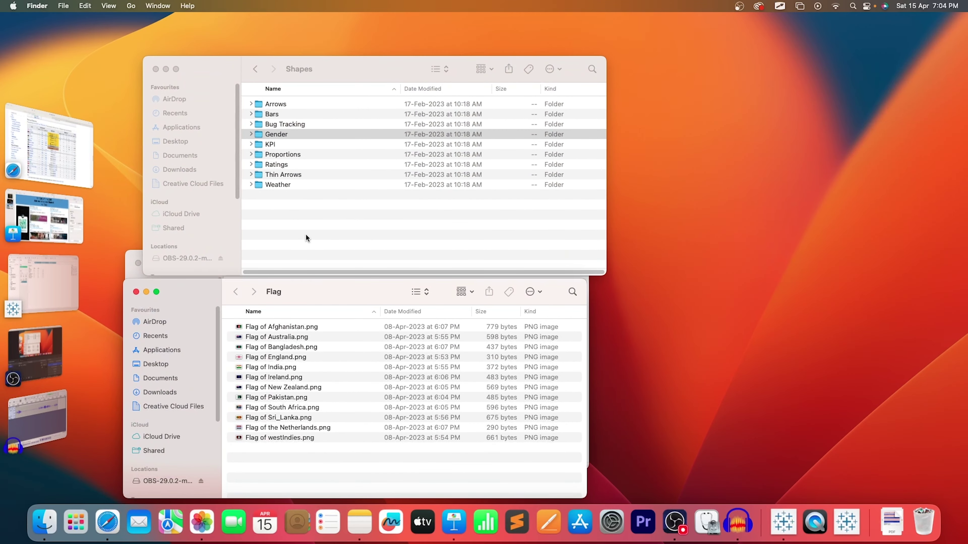
{"action": "left_click_drag", "start_coordinate": [294, 294], "coordinate": [409, 199]}
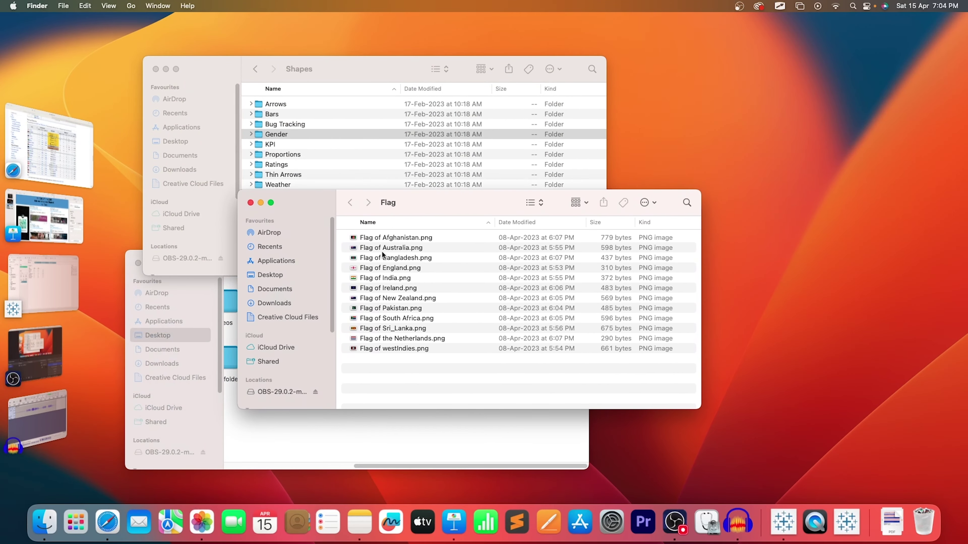
{"action": "left_click_drag", "start_coordinate": [402, 368], "coordinate": [351, 239]}
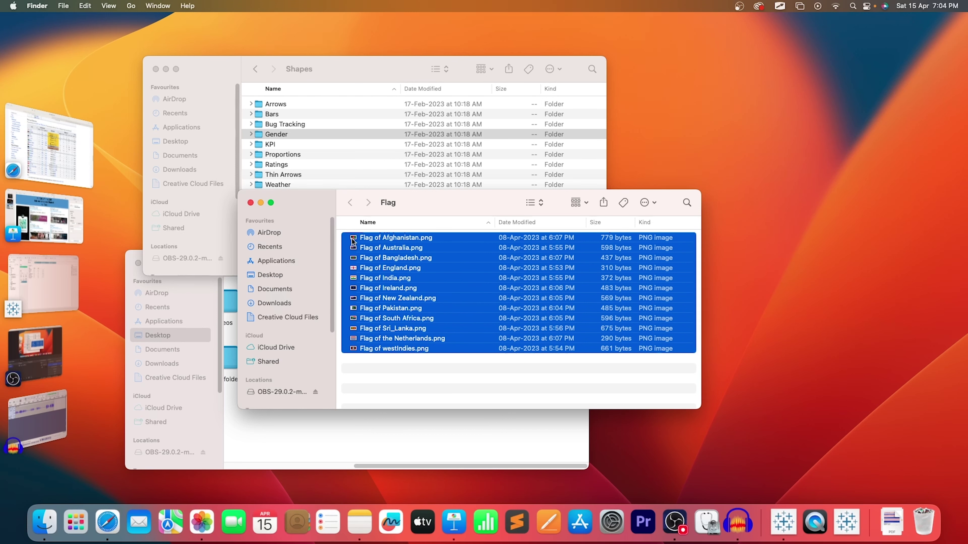
{"action": "left_click", "coordinate": [250, 202]}
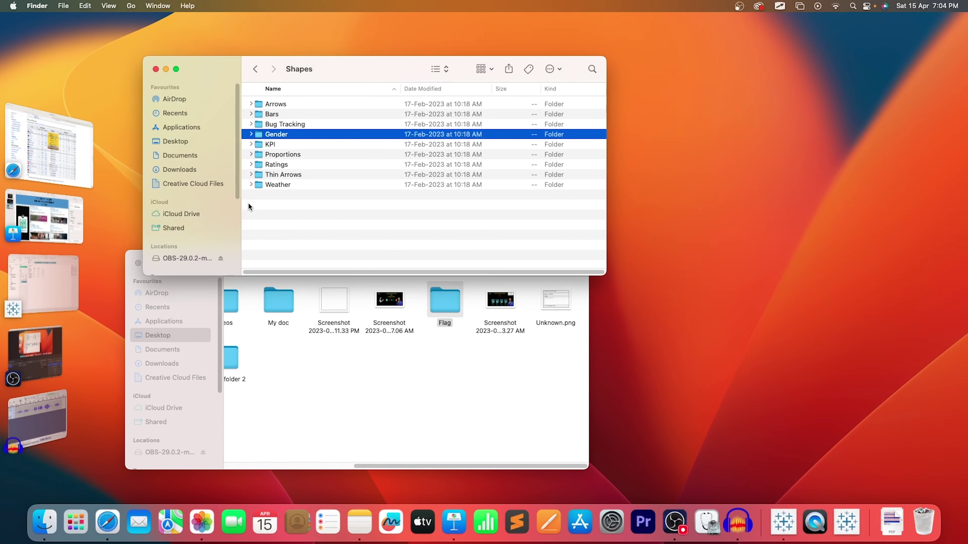
Step: Go from Documents into My Tableau Repository and open its Shapes folder
{"action": "left_click", "coordinate": [381, 362]}
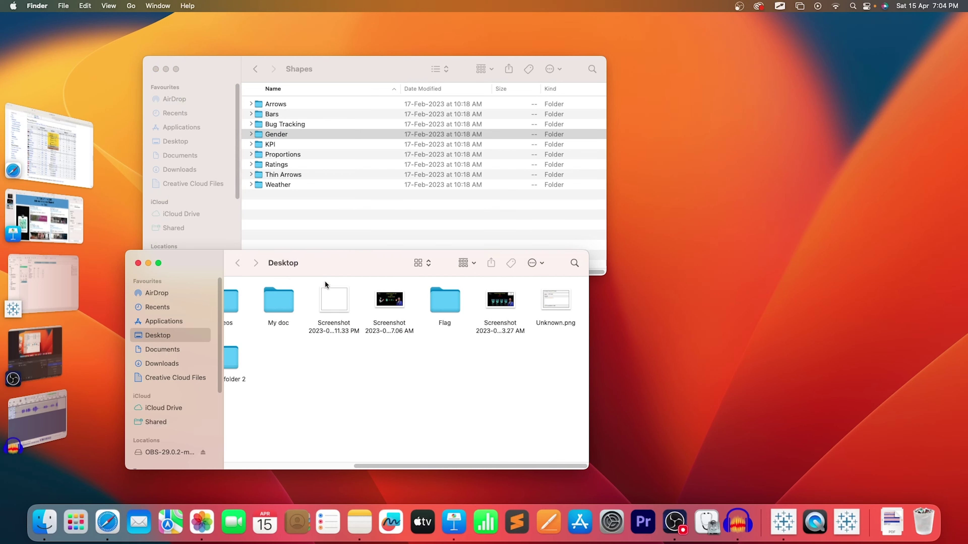
{"action": "left_click", "coordinate": [450, 311]}
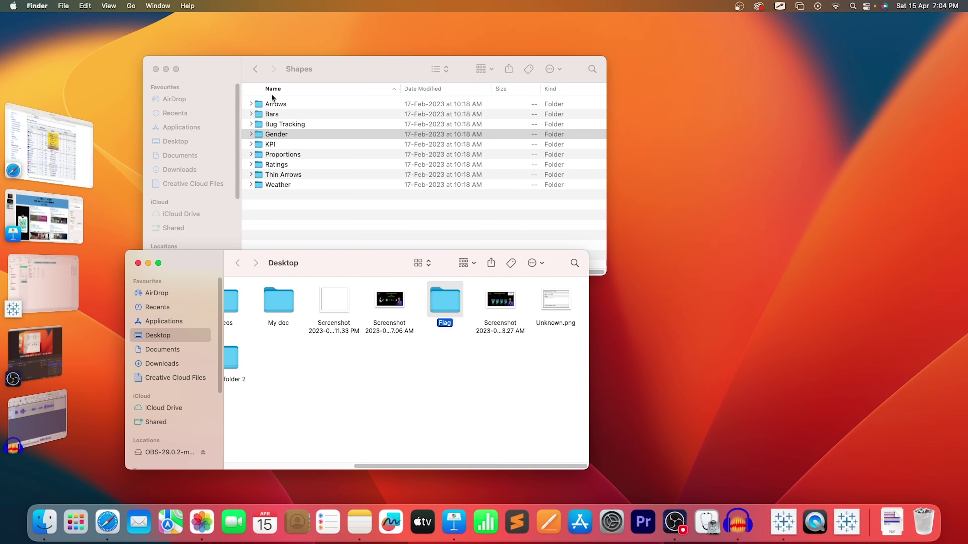
{"action": "left_click", "coordinate": [266, 81]}
{"action": "left_click", "coordinate": [255, 69]}
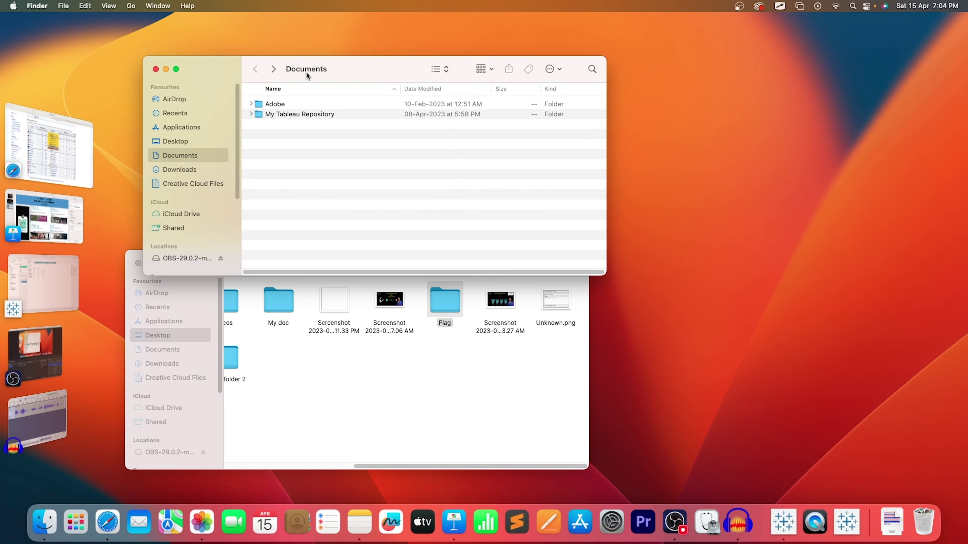
{"action": "left_click", "coordinate": [271, 116]}
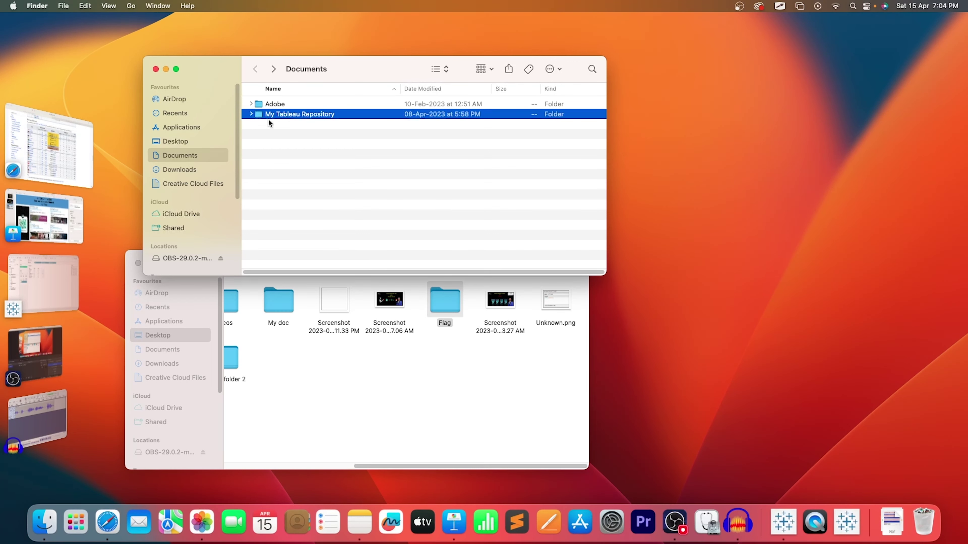
{"action": "double_click", "coordinate": [265, 115]}
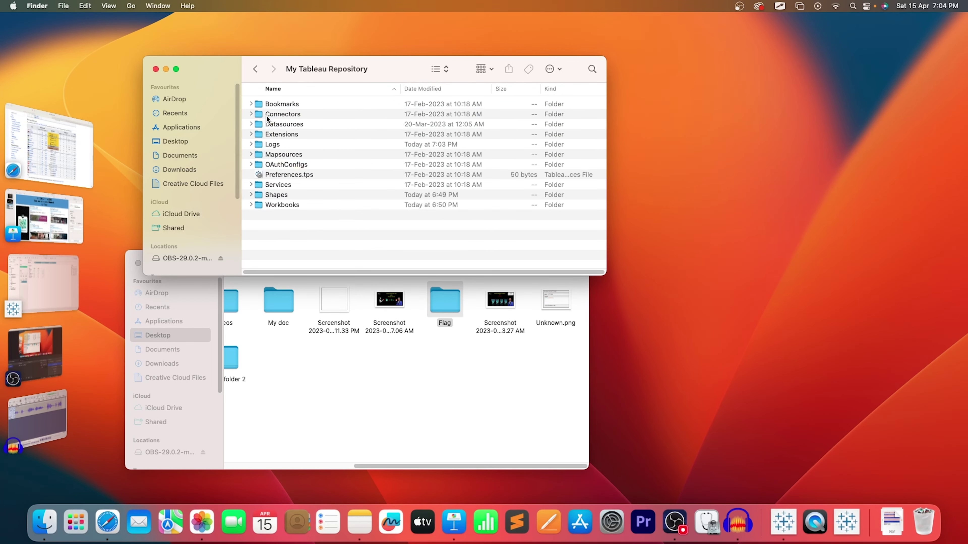
{"action": "left_click", "coordinate": [282, 197]}
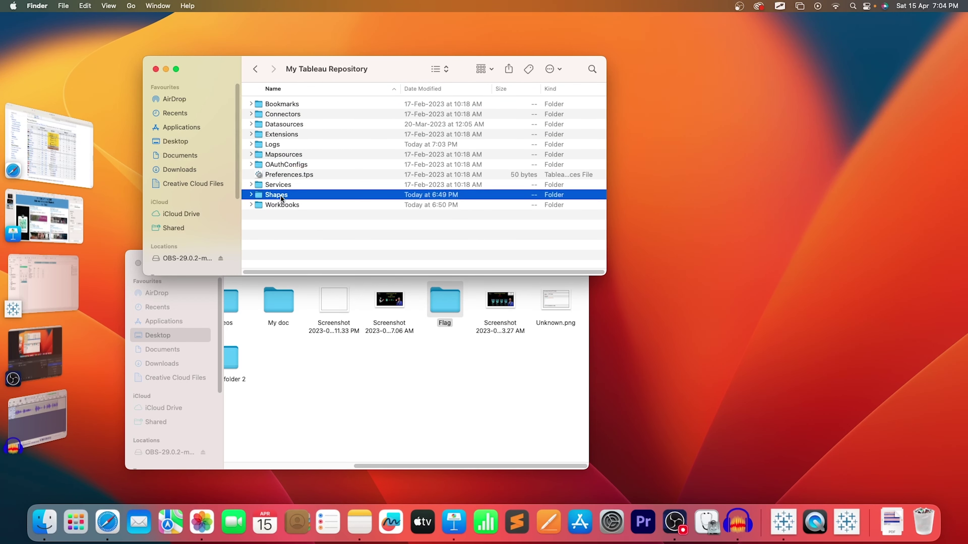
{"action": "double_click", "coordinate": [281, 197]}
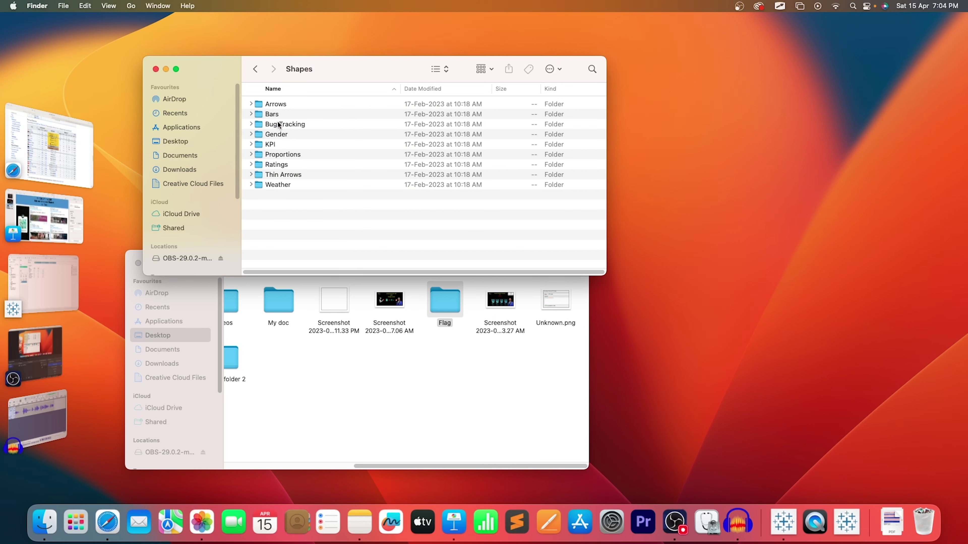
Step: Copy the Flag folder from the desktop into the Shapes folder of My Tableau Repository
{"action": "left_click", "coordinate": [448, 307]}
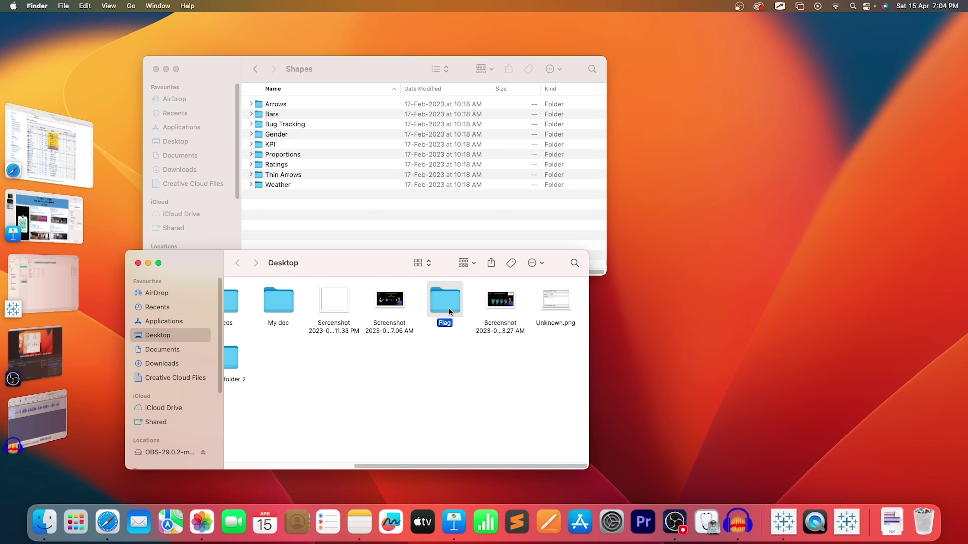
{"action": "left_click", "coordinate": [311, 190]}
{"action": "right_click", "coordinate": [310, 202]}
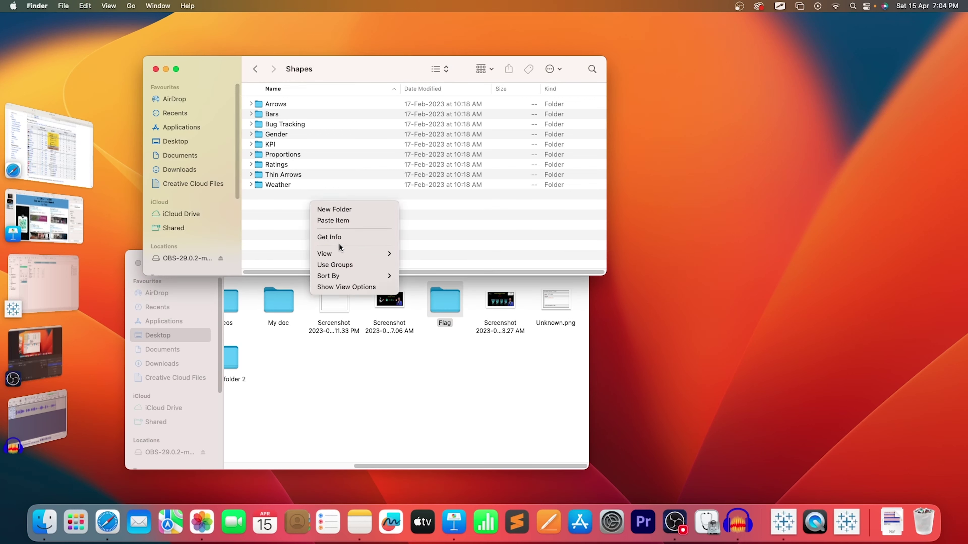
{"action": "left_click", "coordinate": [340, 219]}
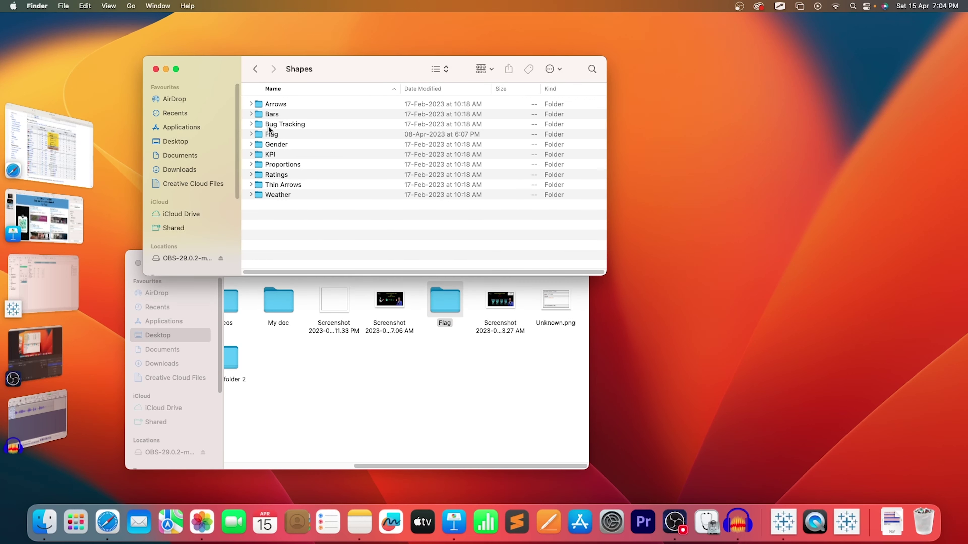
Step: Return to Tableau, reload the shapes for the Flag field and choose the Flag shape palette
{"action": "left_click", "coordinate": [638, 294]}
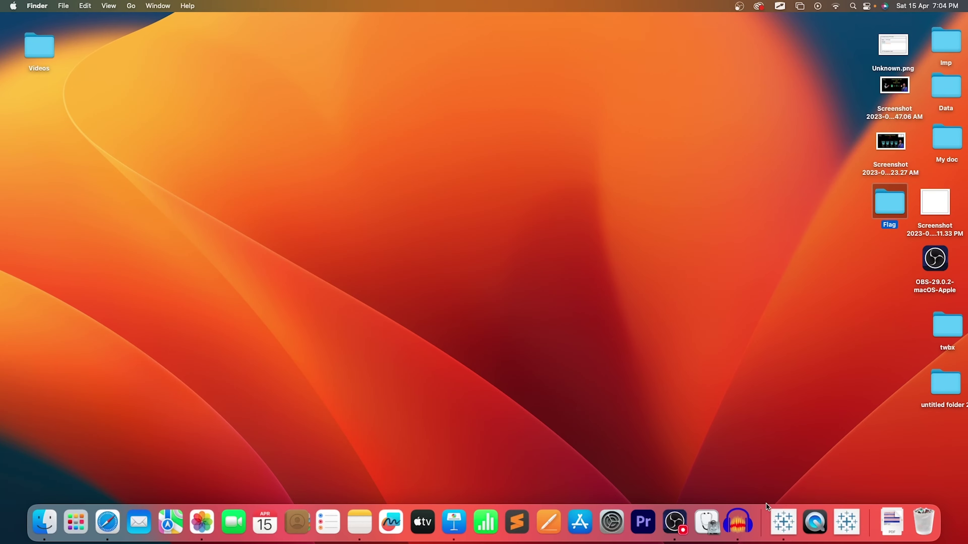
{"action": "left_click", "coordinate": [783, 520]}
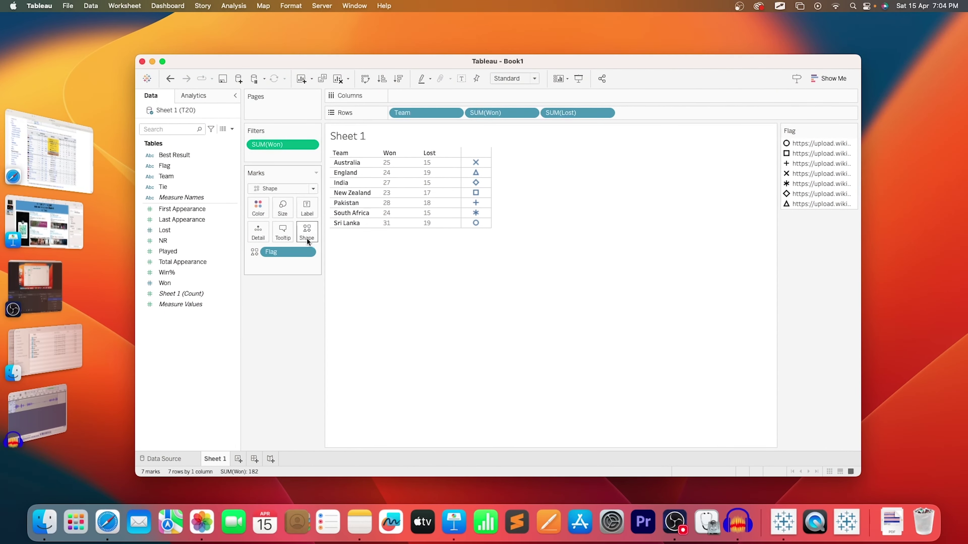
{"action": "left_click", "coordinate": [311, 231]}
{"action": "left_click", "coordinate": [540, 195]}
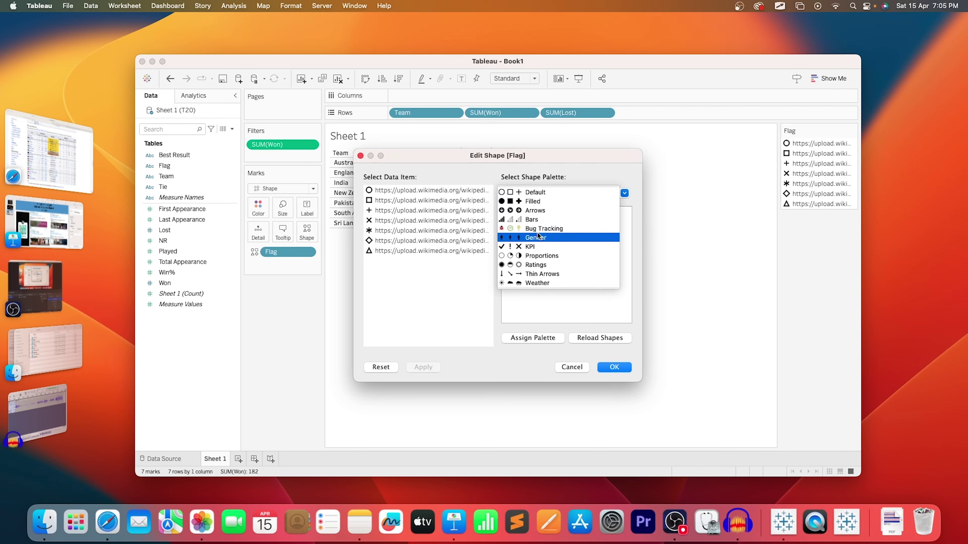
{"action": "left_click", "coordinate": [474, 300]}
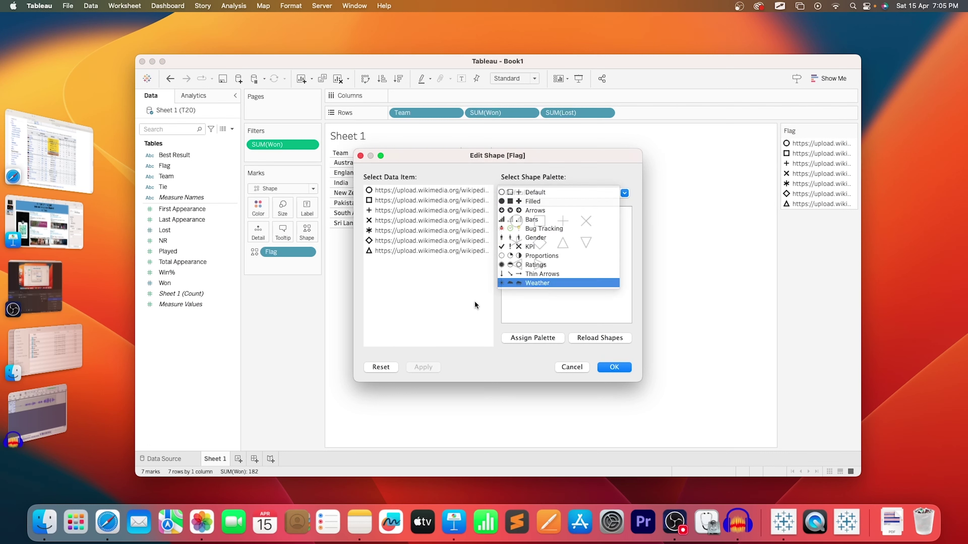
{"action": "left_click", "coordinate": [614, 339]}
{"action": "left_click", "coordinate": [535, 194]}
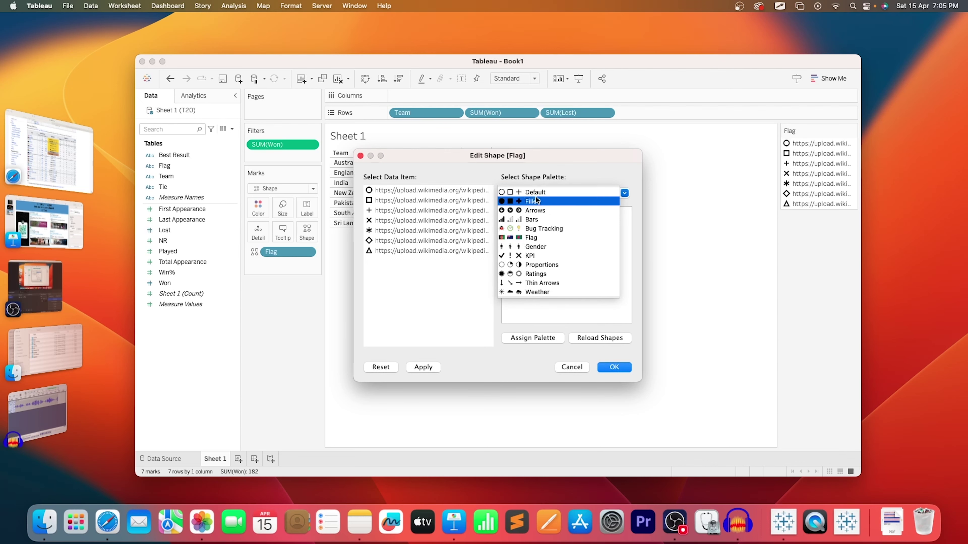
{"action": "left_click", "coordinate": [538, 238]}
Step: Widen the shape editor to read the full URLs and assign the matching flags to Sri Lanka, New Zealand and Pakistan
{"action": "left_click_drag", "start_coordinate": [358, 379], "coordinate": [96, 379]}
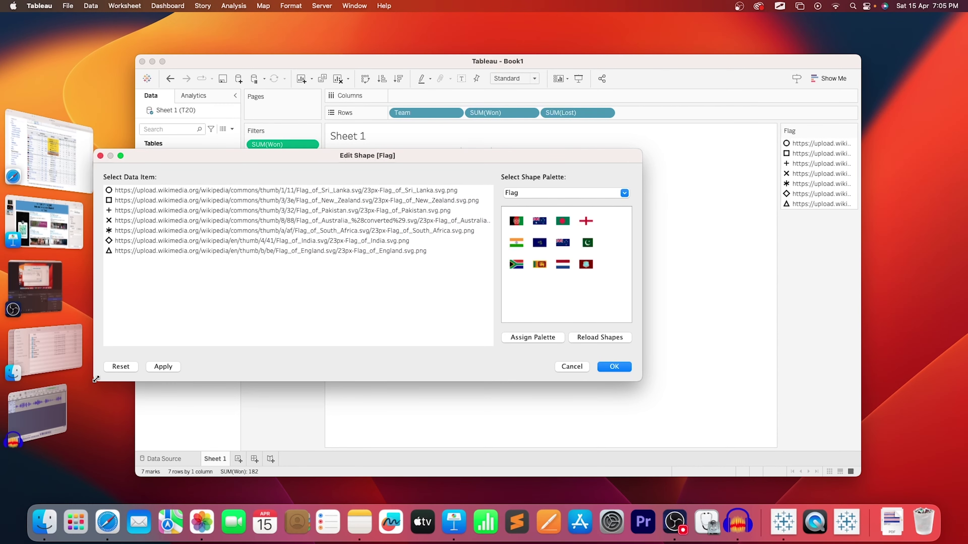
{"action": "left_click", "coordinate": [374, 186]}
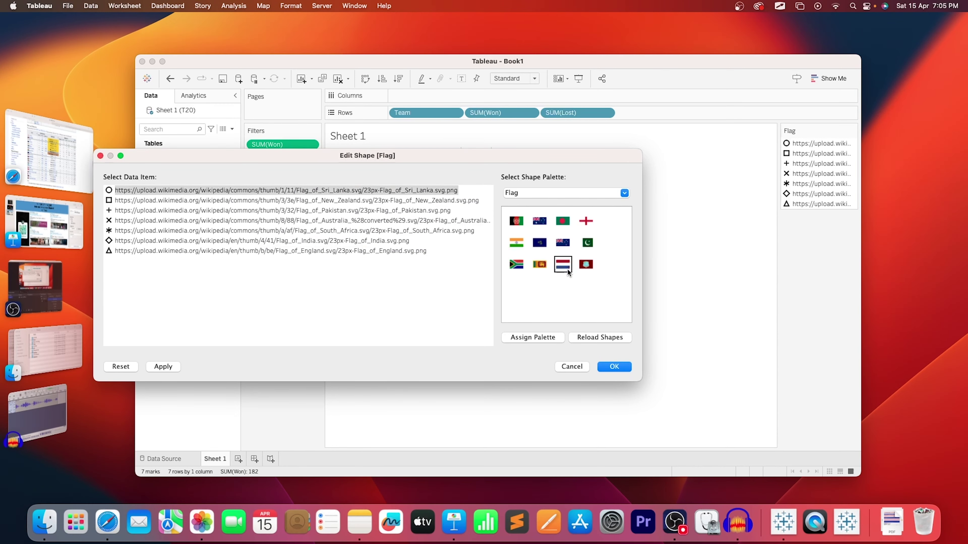
{"action": "left_click", "coordinate": [535, 266]}
{"action": "left_click", "coordinate": [442, 200]}
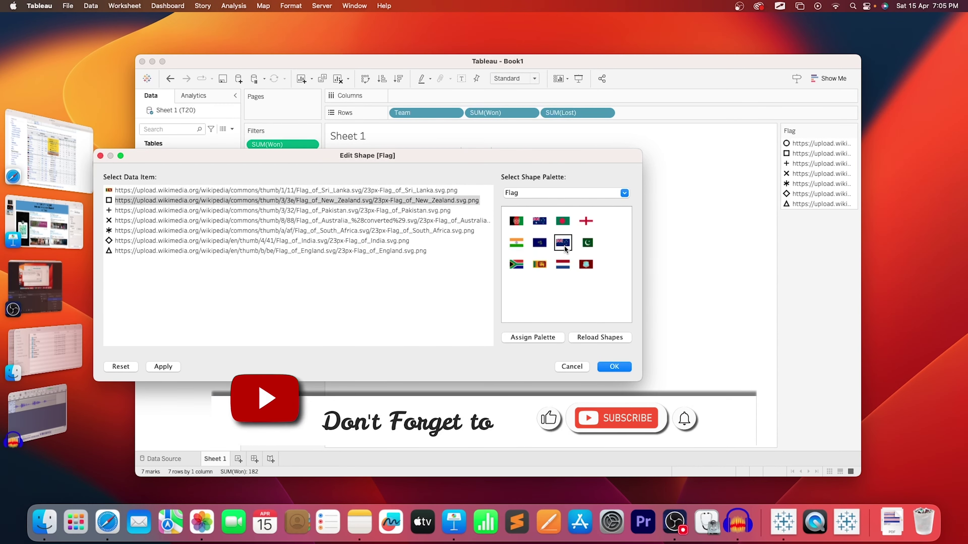
{"action": "left_click", "coordinate": [587, 242]}
{"action": "left_click", "coordinate": [562, 243]}
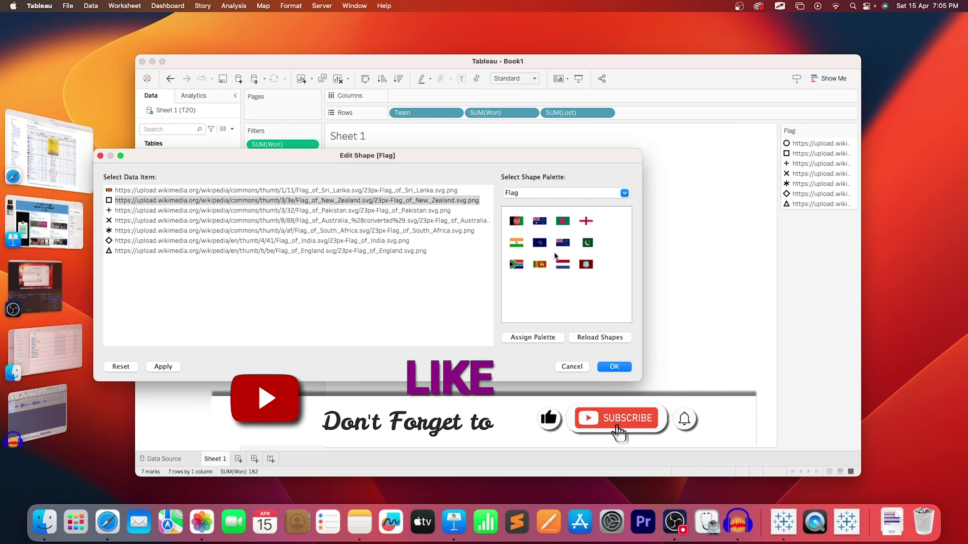
{"action": "left_click", "coordinate": [411, 210]}
{"action": "left_click", "coordinate": [586, 243]}
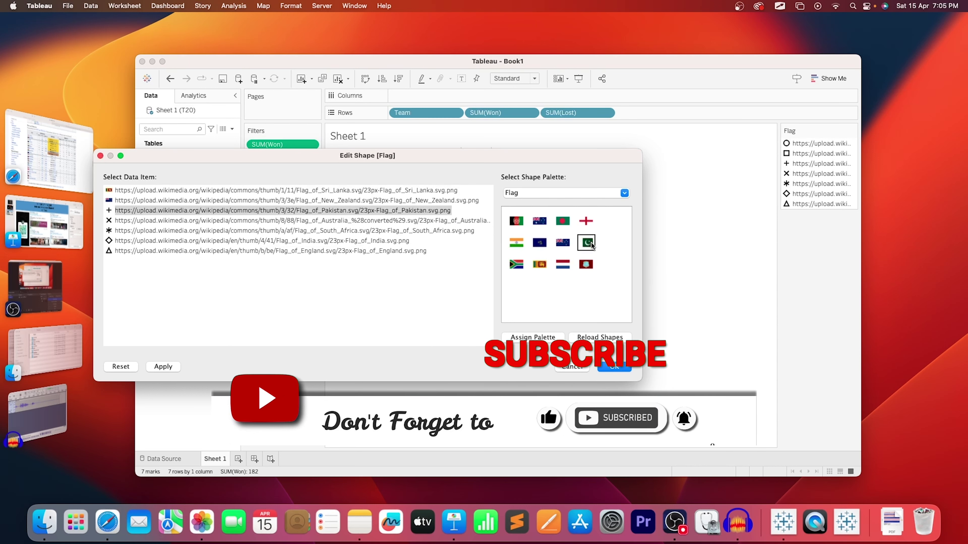
Step: Assign the matching flag shapes to Australia, South Africa, India and England, and apply the shape assignments
{"action": "left_click", "coordinate": [411, 221]}
{"action": "left_click", "coordinate": [563, 264]}
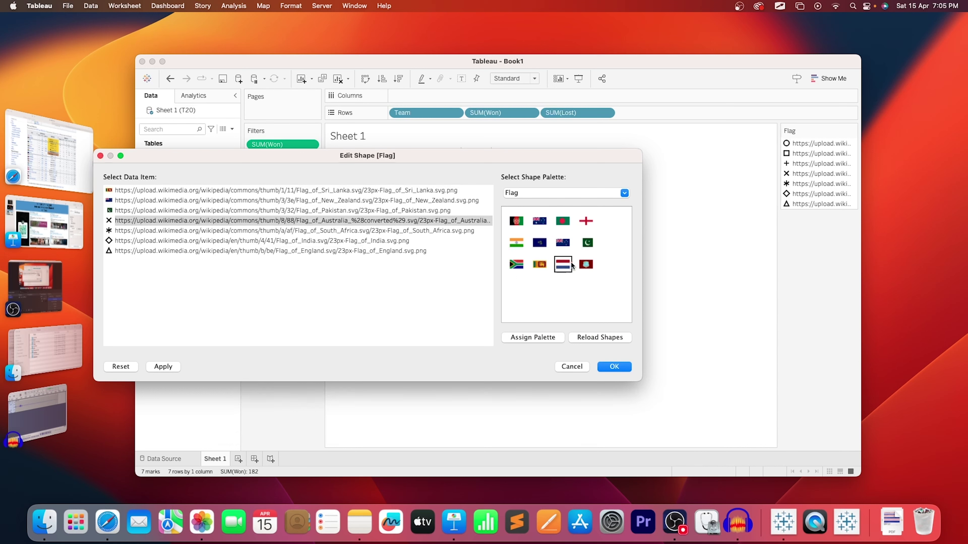
{"action": "left_click", "coordinate": [537, 222]}
{"action": "left_click", "coordinate": [441, 230]}
{"action": "left_click", "coordinate": [510, 263]}
{"action": "left_click", "coordinate": [384, 241]}
{"action": "left_click", "coordinate": [517, 242]}
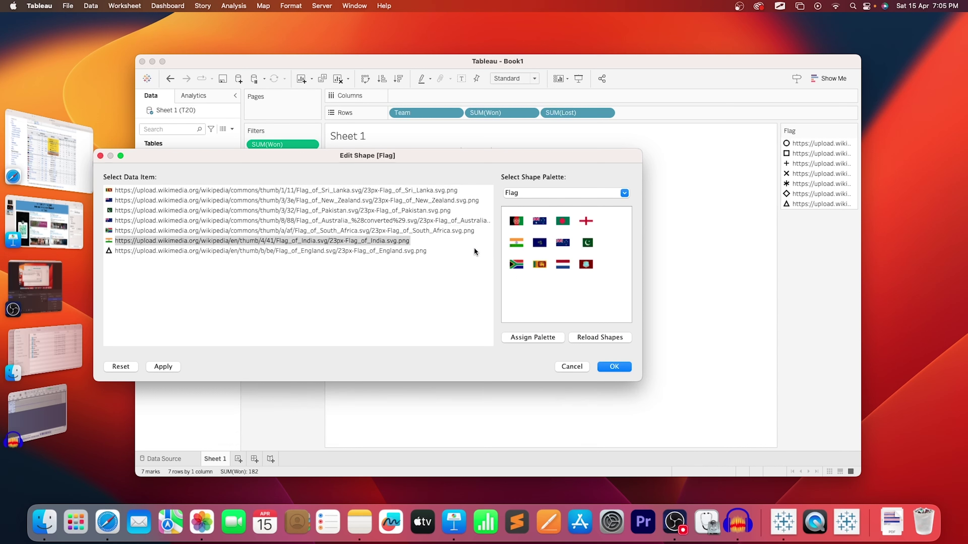
{"action": "left_click", "coordinate": [452, 249]}
{"action": "left_click", "coordinate": [593, 223]}
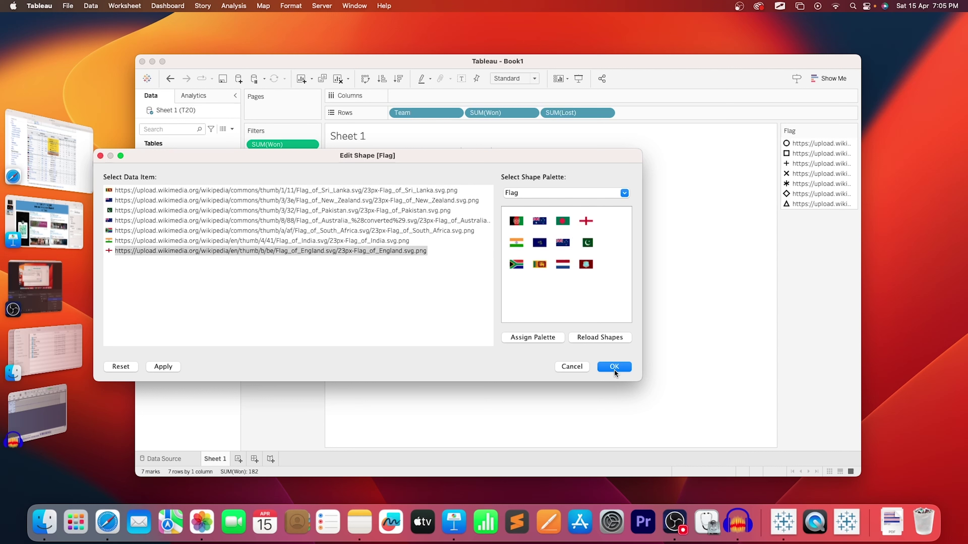
{"action": "left_click", "coordinate": [614, 367]}
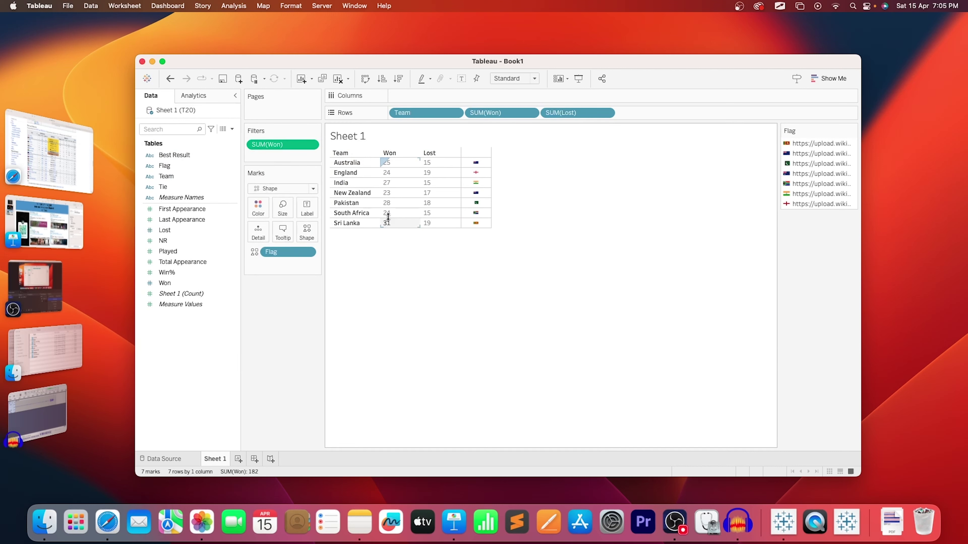
Step: Enlarge the table's rows and flag column in Sheet 1 so the flag shapes are drawn bigger
{"action": "left_click_drag", "start_coordinate": [395, 168], "coordinate": [403, 196]}
{"action": "left_click_drag", "start_coordinate": [481, 209], "coordinate": [523, 236]}
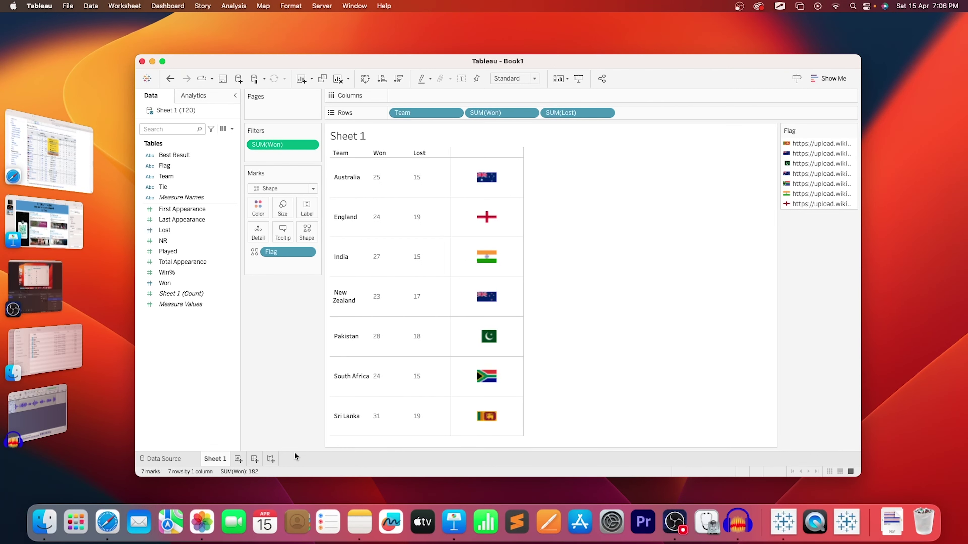
Step: Create a new worksheet in a full-screen window and add Team, Won and Lost to its rows
{"action": "left_click", "coordinate": [238, 458]}
{"action": "left_click", "coordinate": [163, 61]}
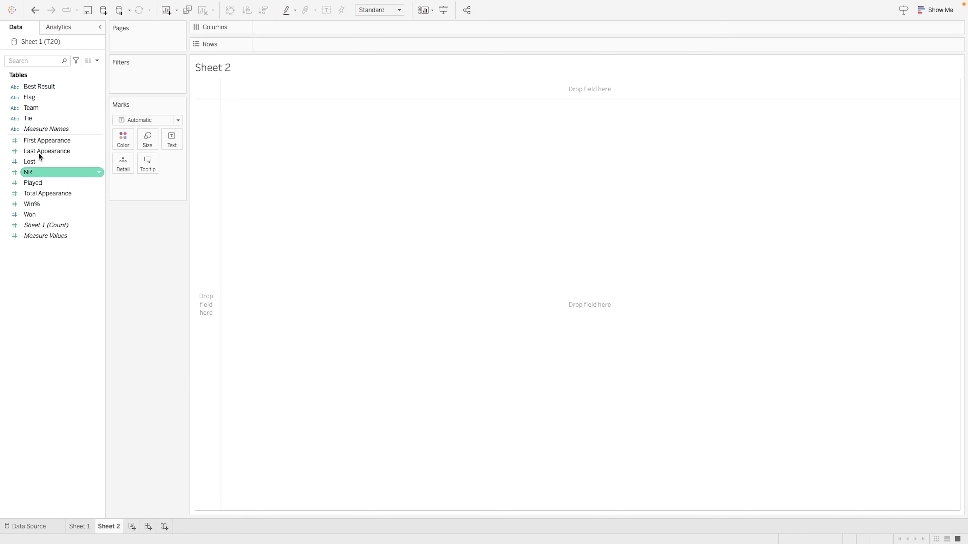
{"action": "double_click", "coordinate": [31, 107]}
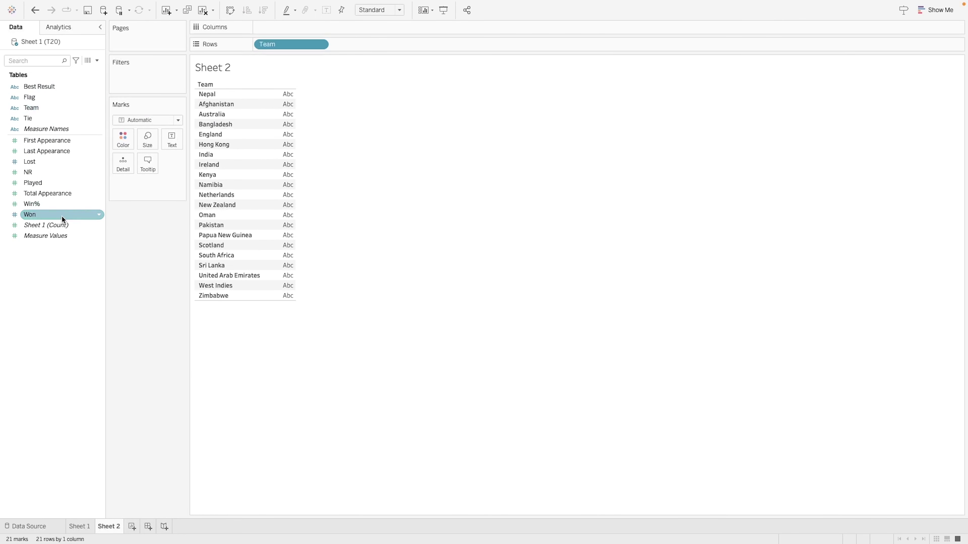
{"action": "left_click_drag", "start_coordinate": [30, 214], "coordinate": [345, 46]}
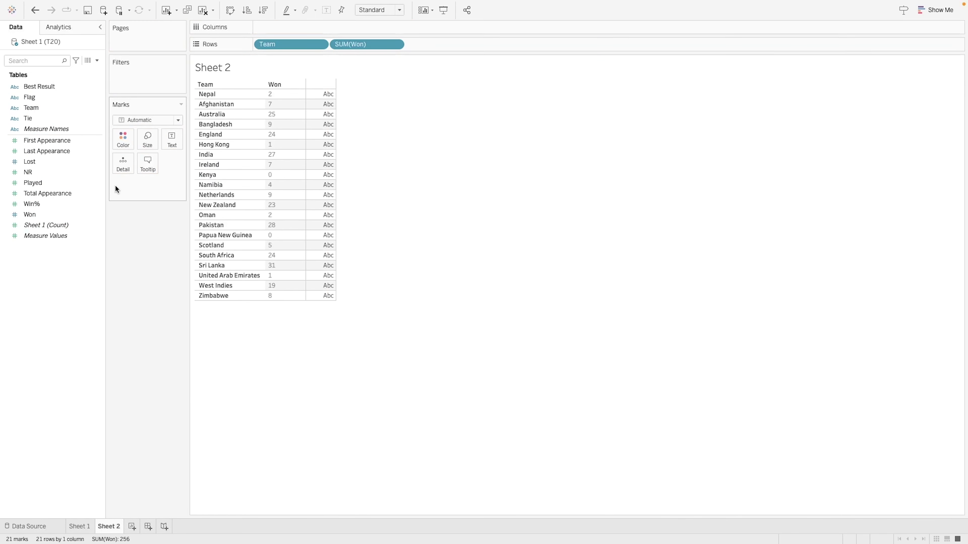
{"action": "left_click_drag", "start_coordinate": [35, 163], "coordinate": [432, 46]}
Step: Filter the new worksheet by the sum of Won, with a range of values from 20 to 31
{"action": "left_click_drag", "start_coordinate": [50, 215], "coordinate": [161, 84]}
{"action": "double_click", "coordinate": [437, 217]}
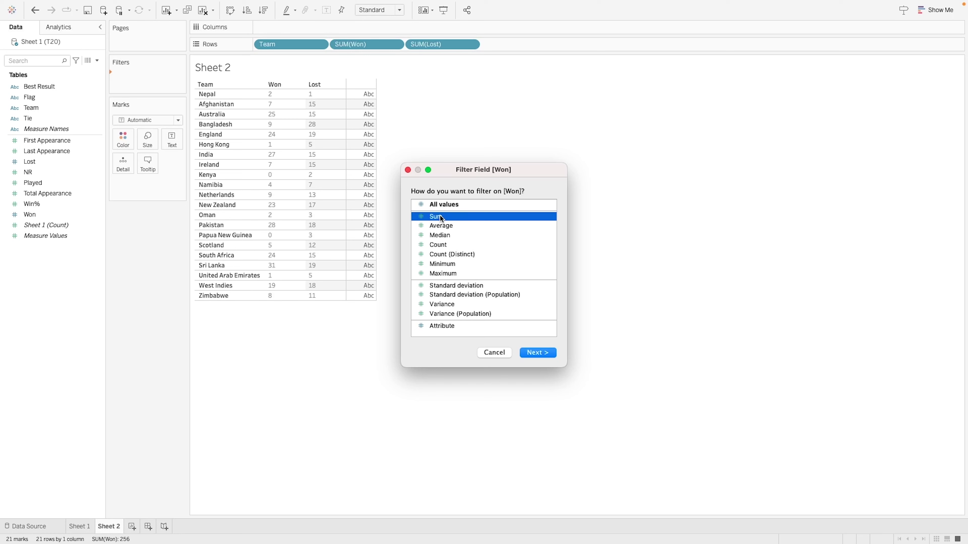
{"action": "left_click", "coordinate": [386, 261]}
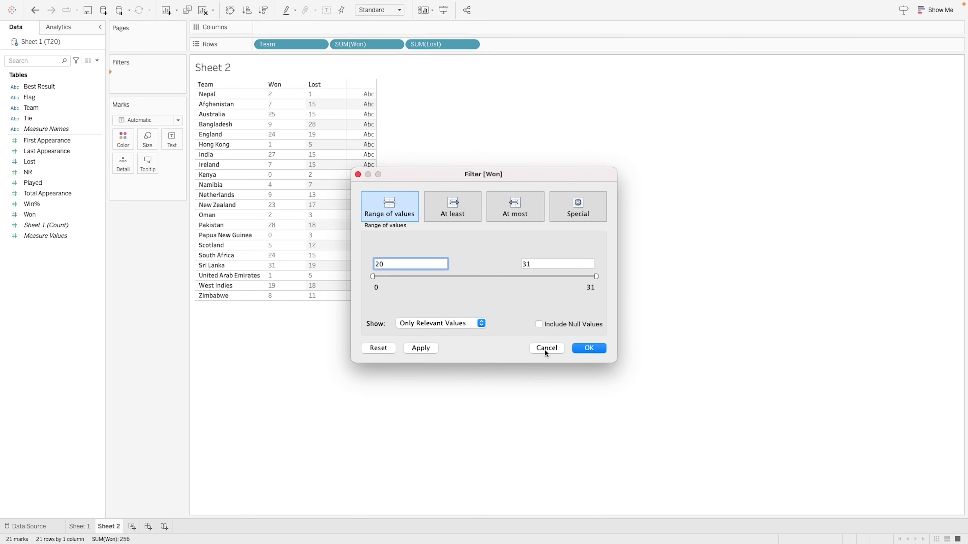
{"action": "left_click", "coordinate": [605, 348]}
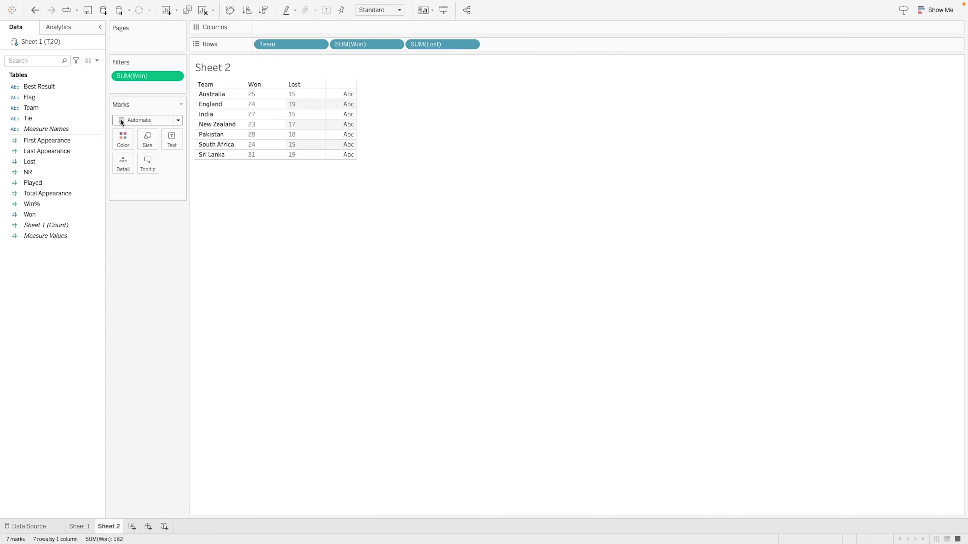
Step: Set the image role of the Flag field to URL
{"action": "left_click", "coordinate": [34, 98]}
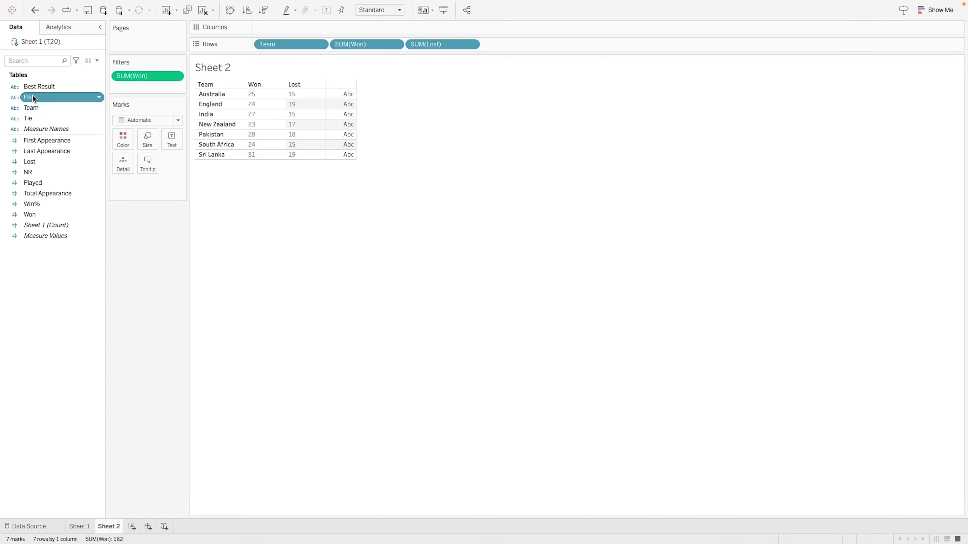
{"action": "right_click", "coordinate": [34, 98]}
{"action": "mouse_move", "coordinate": [78, 237]}
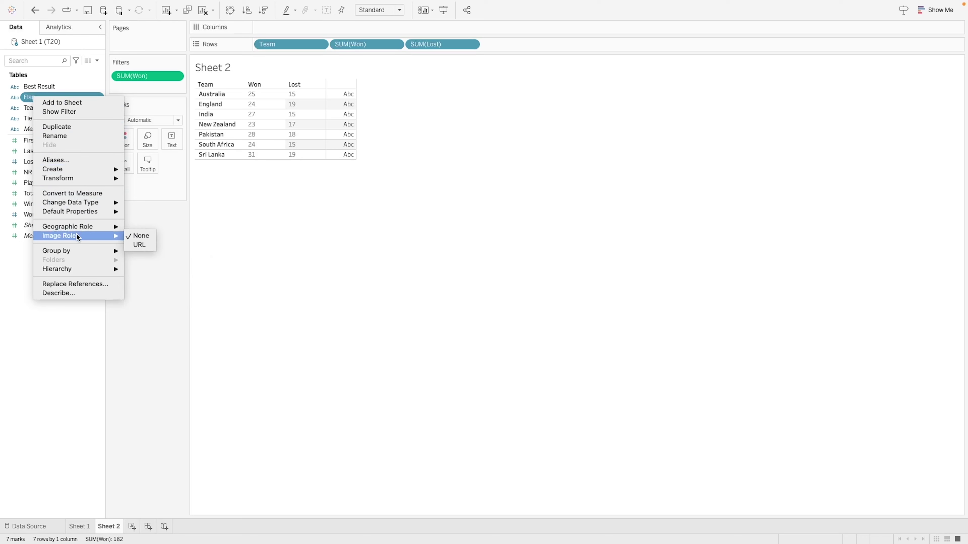
{"action": "left_click", "coordinate": [130, 246]}
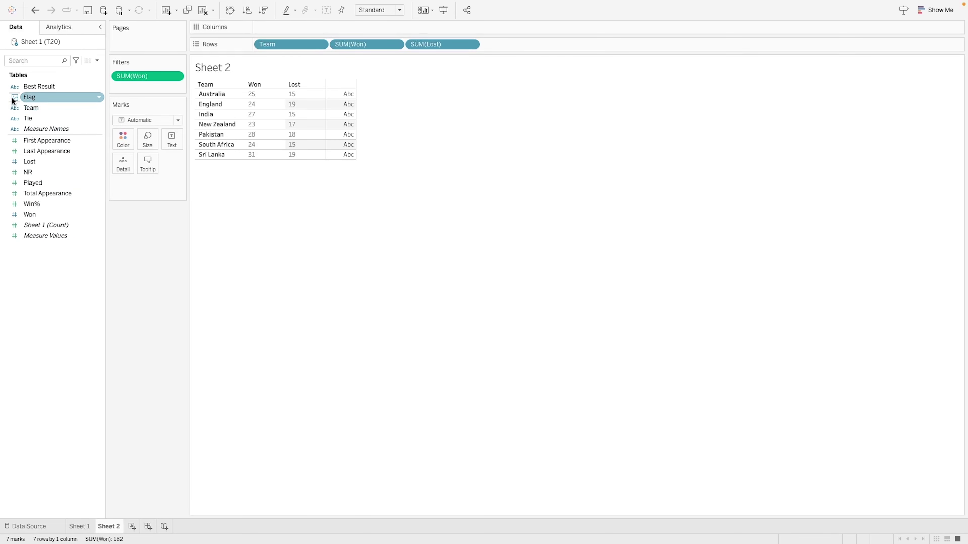
Step: Add the Flag field to the rows between Team and SUM(Won), and make the table rows slightly taller
{"action": "left_click_drag", "start_coordinate": [37, 97], "coordinate": [326, 44]}
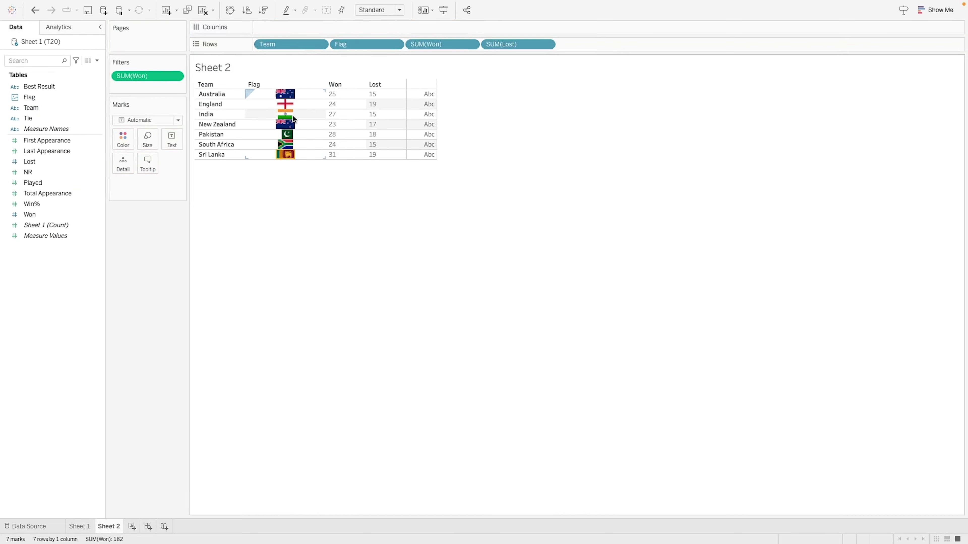
{"action": "left_click_drag", "start_coordinate": [322, 100], "coordinate": [321, 104]}
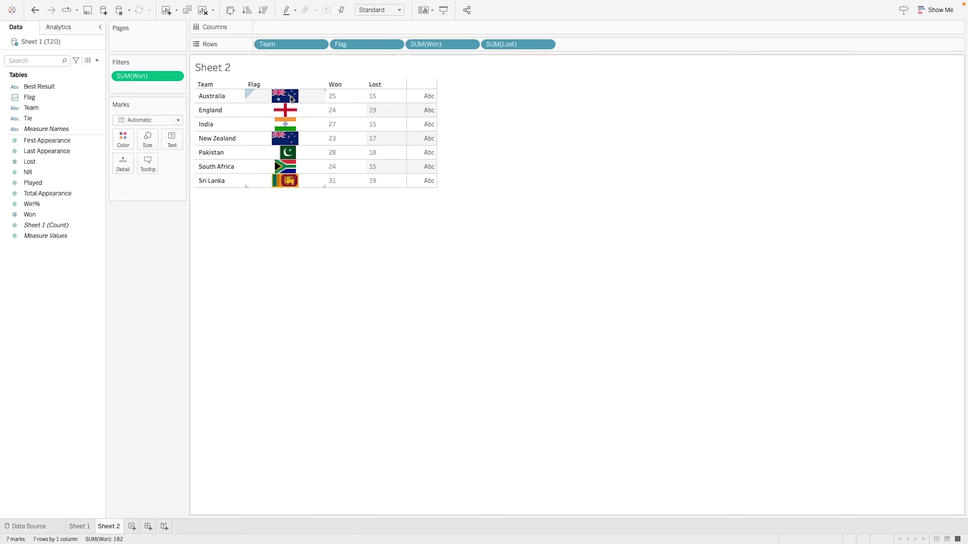
{"action": "mouse_move", "coordinate": [292, 102]}
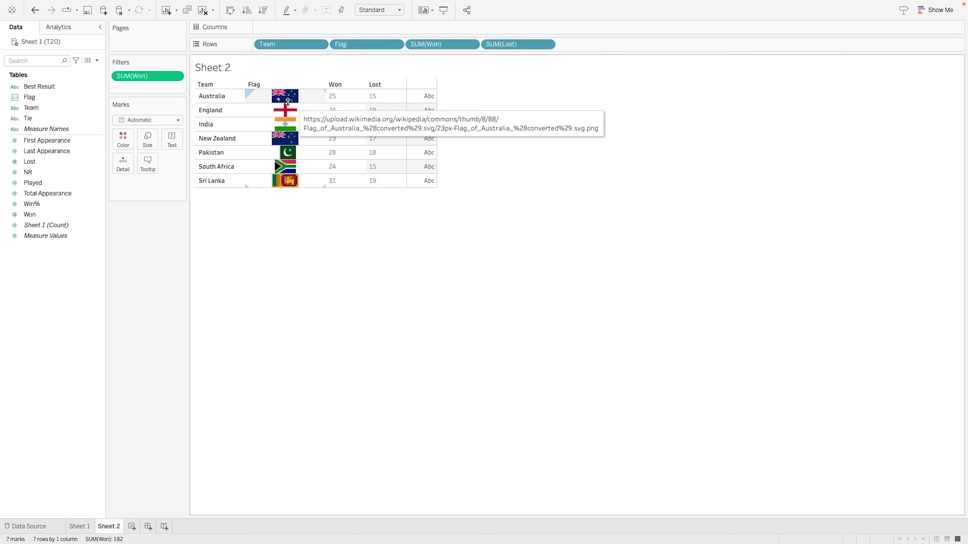
Step: Remove the SUM(Won) filter from both Sheet 2 and Sheet 1 and compare how the flags display for all teams
{"action": "left_click_drag", "start_coordinate": [127, 74], "coordinate": [128, 234]}
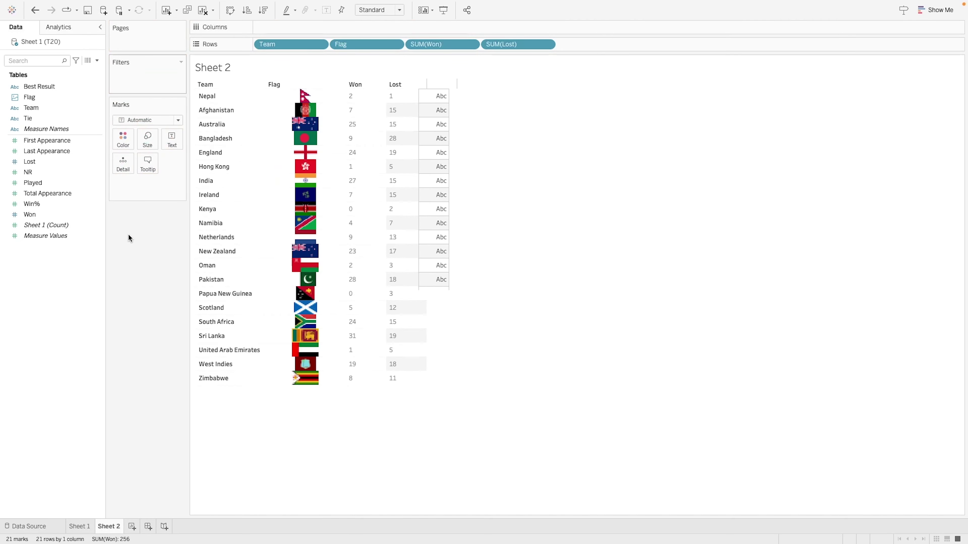
{"action": "mouse_move", "coordinate": [322, 369]}
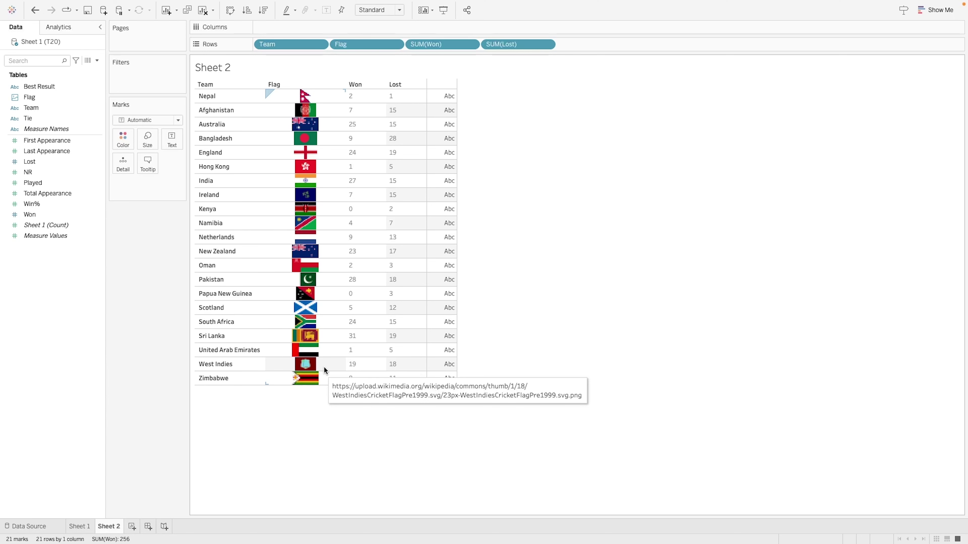
{"action": "left_click", "coordinate": [79, 526]}
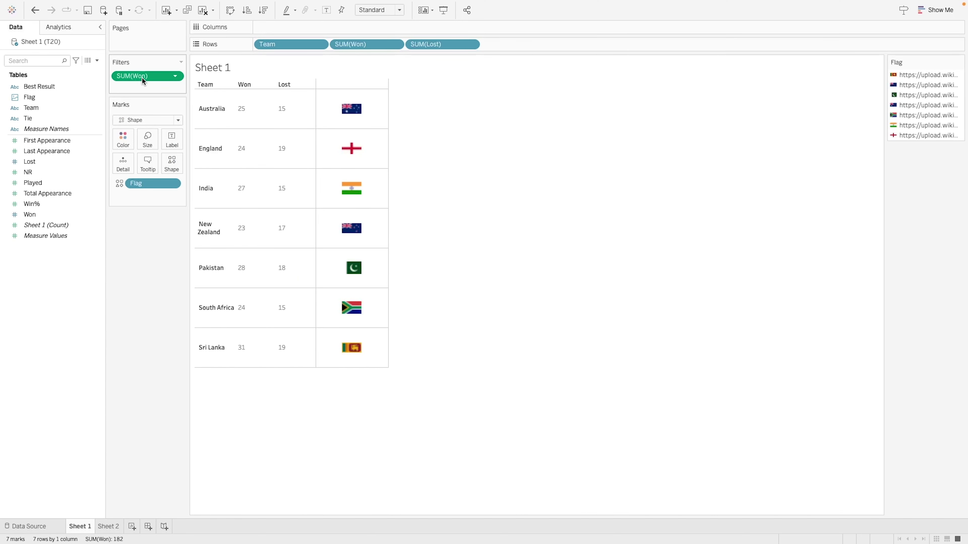
{"action": "left_click_drag", "start_coordinate": [142, 78], "coordinate": [142, 227]}
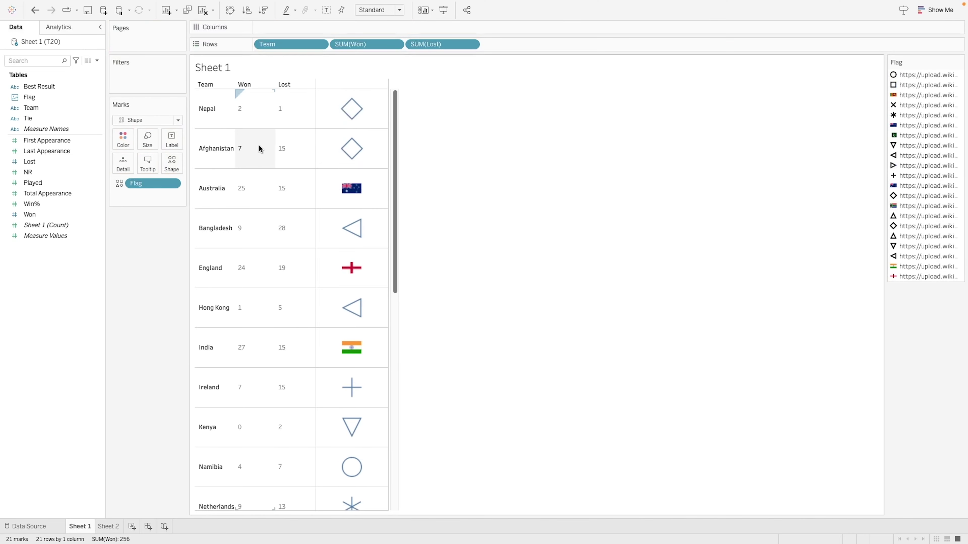
{"action": "mouse_move", "coordinate": [355, 308]}
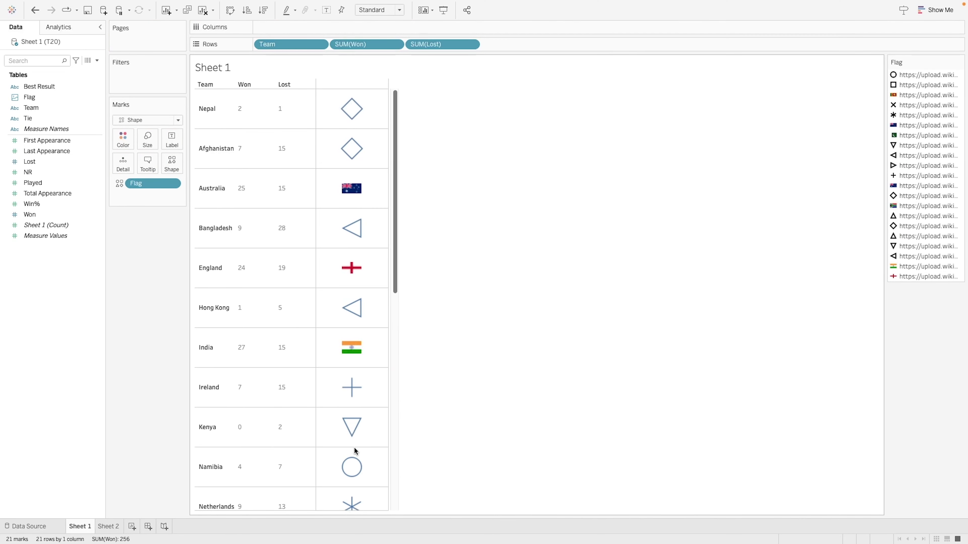
Step: Undo the removal of the SUM(Won) filter in Sheet 1 and return to Sheet 2
{"action": "mouse_move", "coordinate": [351, 468]}
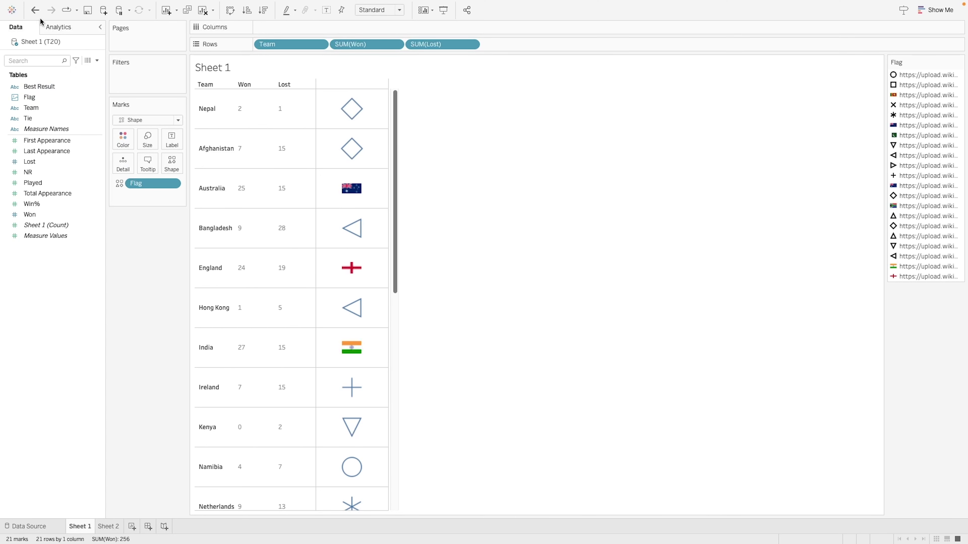
{"action": "left_click", "coordinate": [34, 11]}
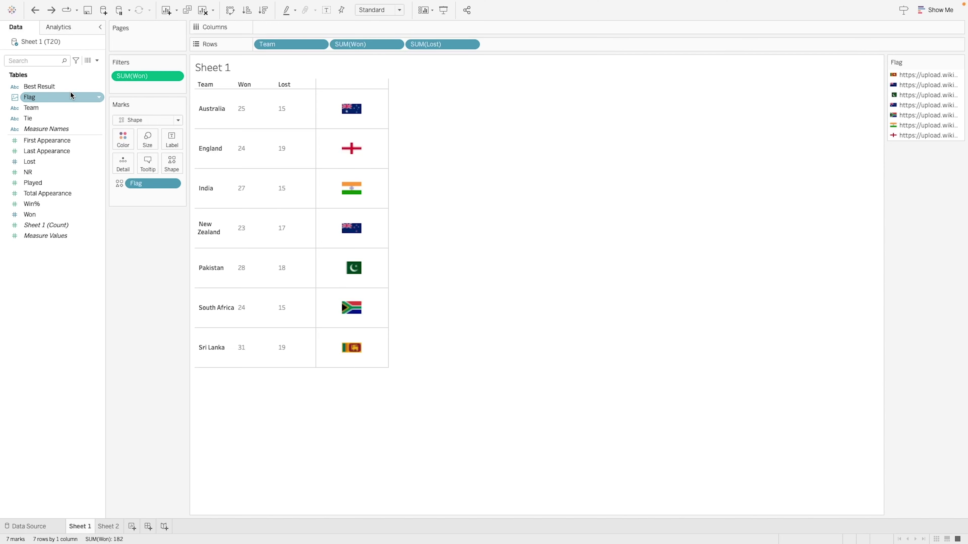
{"action": "left_click", "coordinate": [112, 530]}
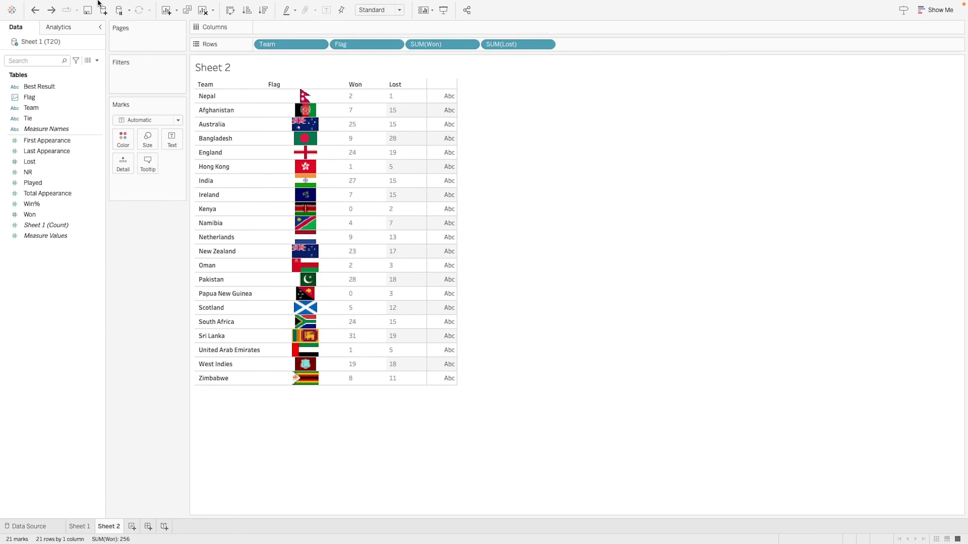
Step: Take Tableau out of full screen and show the "Add Web Images Dynamically to Worksheets" help article full screen in Safari
{"action": "mouse_move", "coordinate": [98, 1]}
{"action": "left_click", "coordinate": [27, 19]}
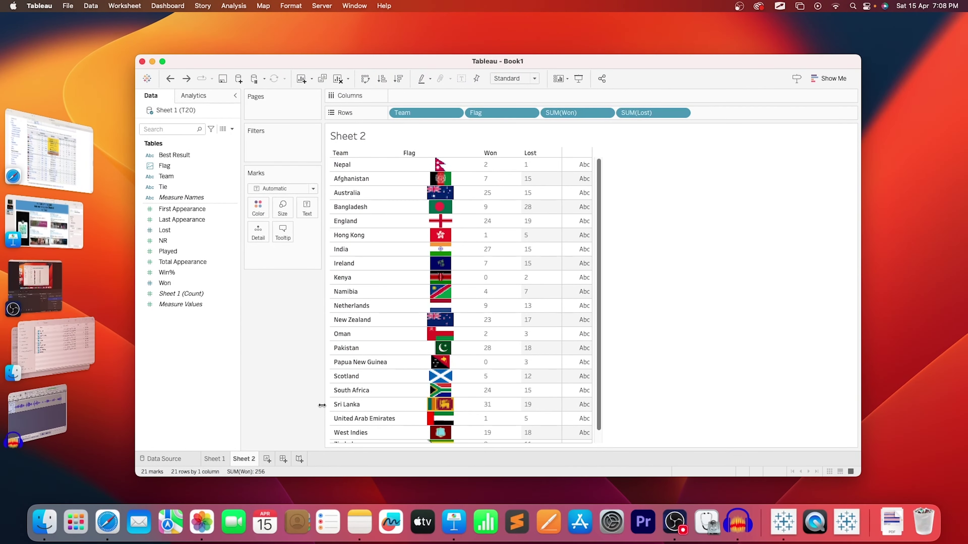
{"action": "left_click", "coordinate": [883, 328]}
{"action": "left_click", "coordinate": [107, 522]}
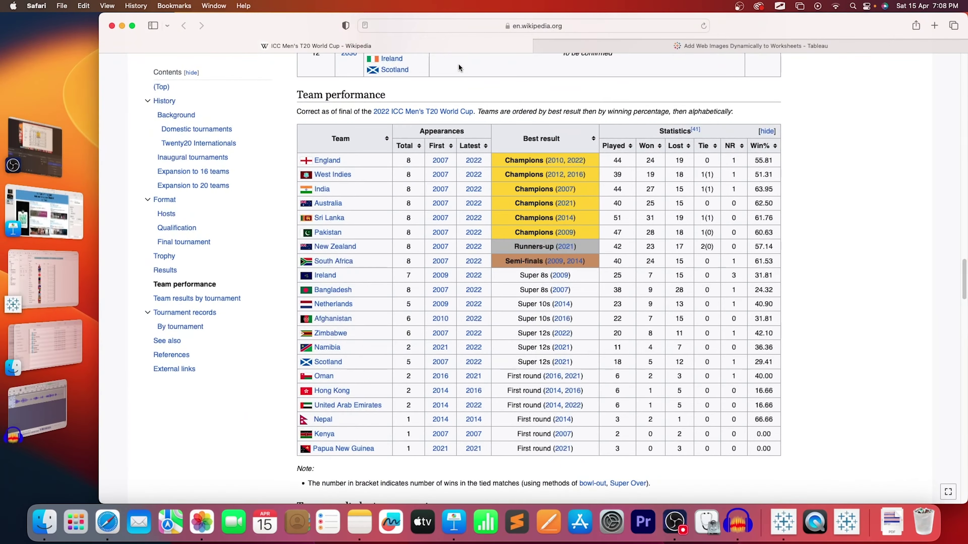
{"action": "left_click", "coordinate": [567, 46]}
{"action": "left_click", "coordinate": [132, 26]}
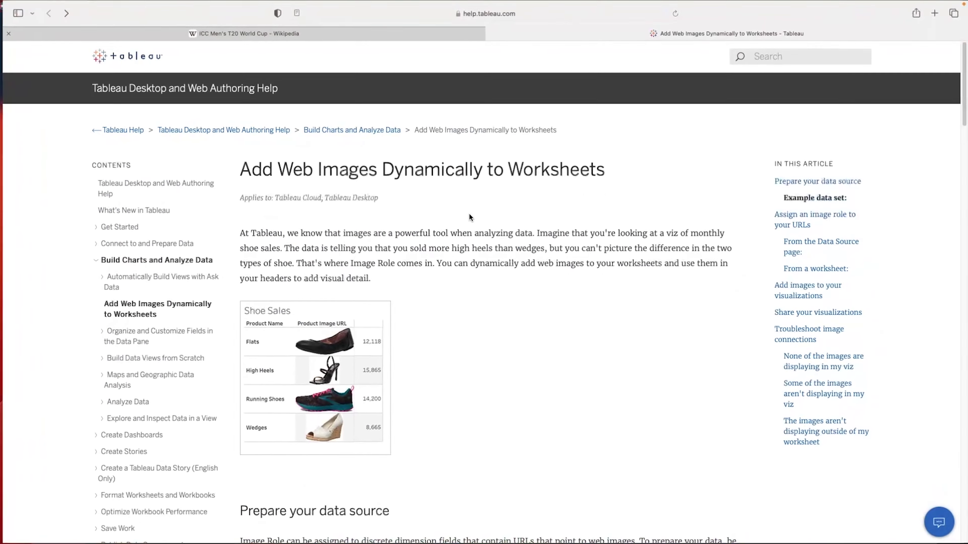
Step: Highlight the article's sentence on dynamically adding web images and the image file extension requirement under Prepare your data source
{"action": "left_click_drag", "start_coordinate": [435, 265], "coordinate": [660, 268]}
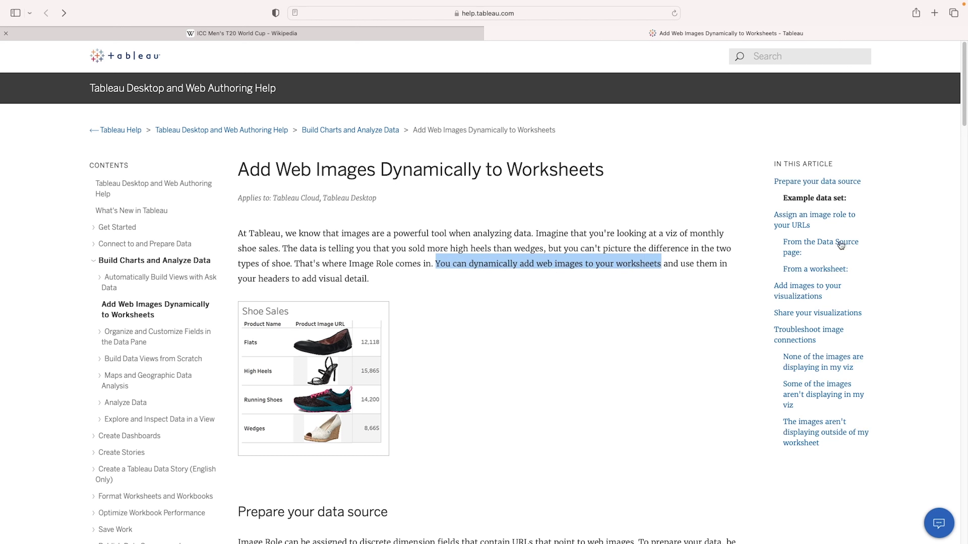
{"action": "left_click_drag", "start_coordinate": [964, 107], "coordinate": [966, 165]}
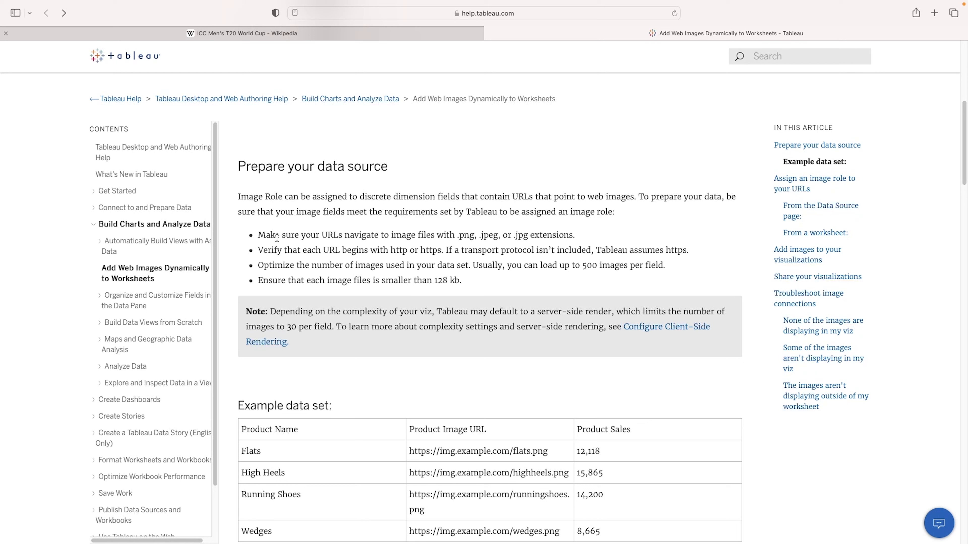
{"action": "left_click_drag", "start_coordinate": [276, 234], "coordinate": [563, 236]}
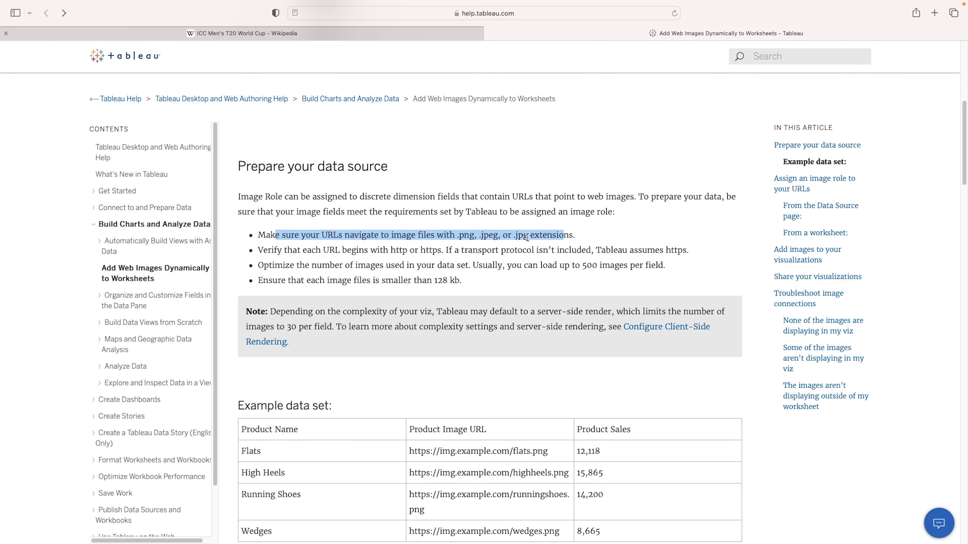
Step: Switch to Tableau and check the file extension in the URL of Nepal's flag in Sheet 2
{"action": "key", "text": "super+Tab"}
{"action": "key", "text": "super+Tab"}
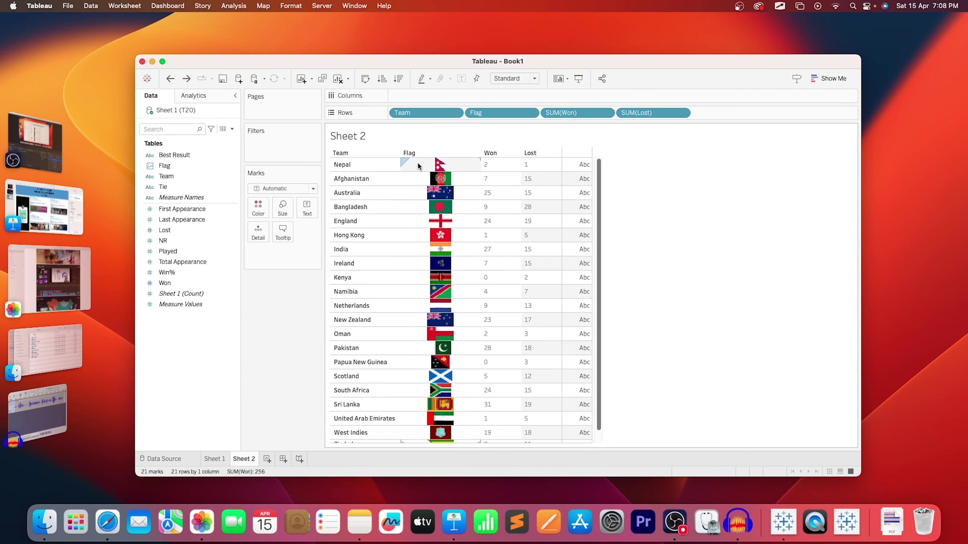
{"action": "left_click", "coordinate": [417, 167]}
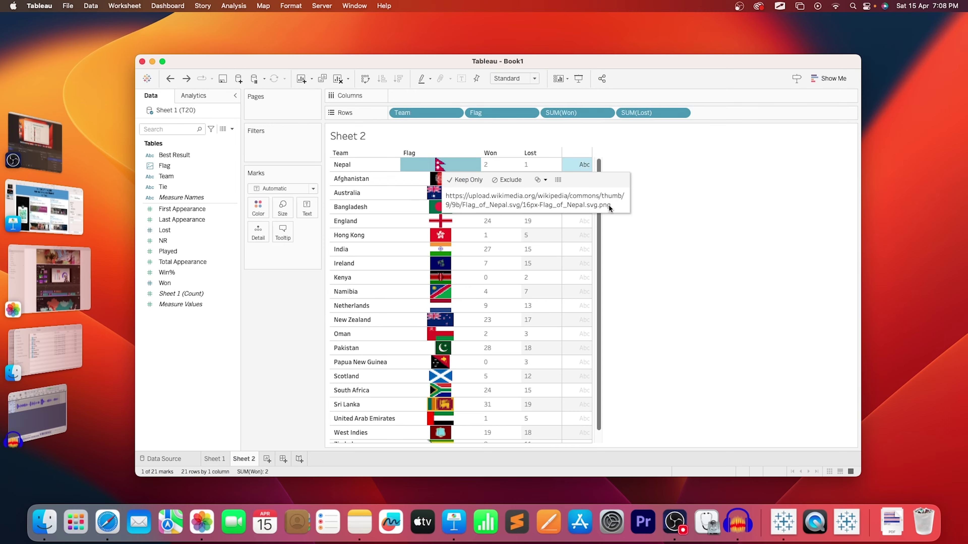
{"action": "left_click", "coordinate": [760, 220]}
Step: Highlight the article's http or https requirement in Safari and check the start of Nepal's flag URL in Tableau
{"action": "key", "text": "super+Tab"}
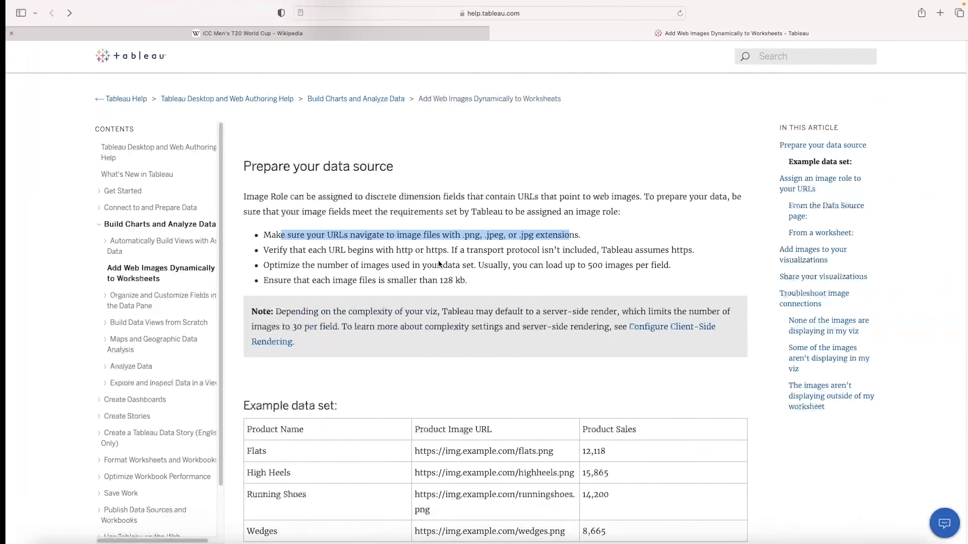
{"action": "left_click_drag", "start_coordinate": [323, 250], "coordinate": [468, 250]}
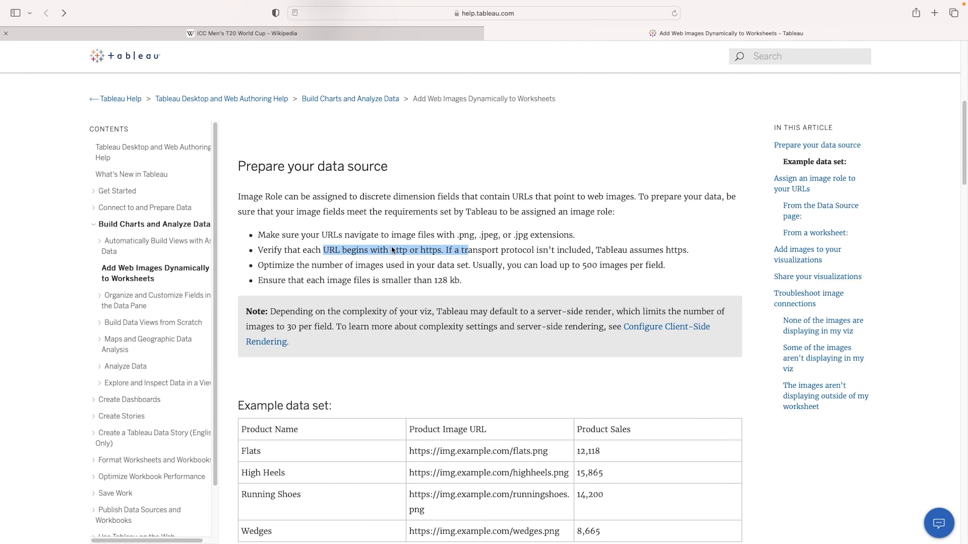
{"action": "key", "text": "super+Tab"}
{"action": "left_click", "coordinate": [440, 165]}
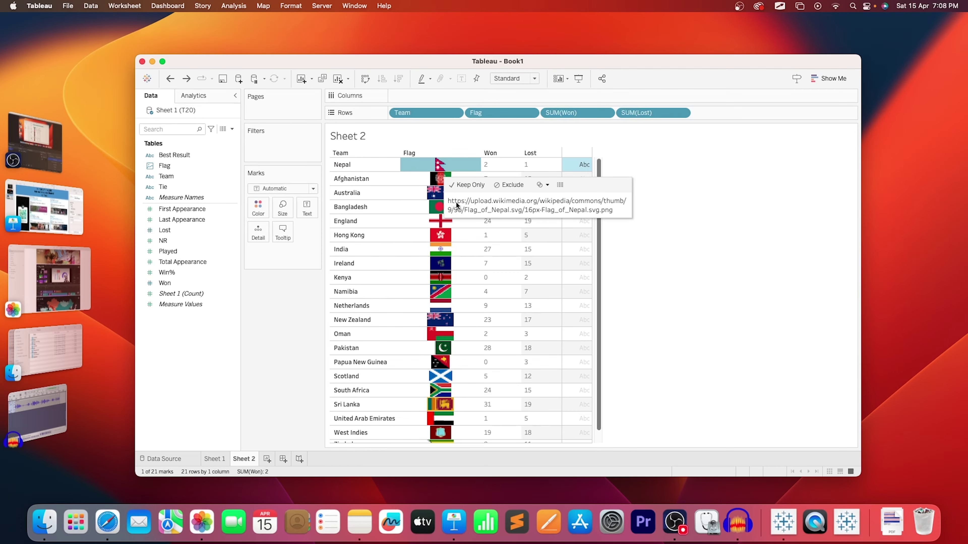
Step: Highlight the article's limit of 500 images per field in Safari and check the number of marks in Tableau's Sheet 2
{"action": "key", "text": "ctrl+Right"}
{"action": "left_click_drag", "start_coordinate": [572, 265], "coordinate": [663, 267]}
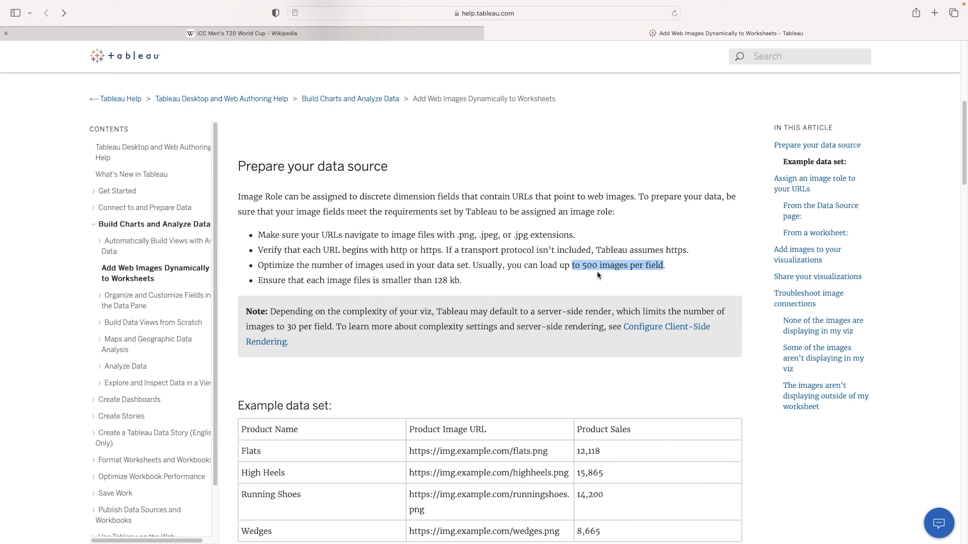
{"action": "key", "text": "ctrl+Left"}
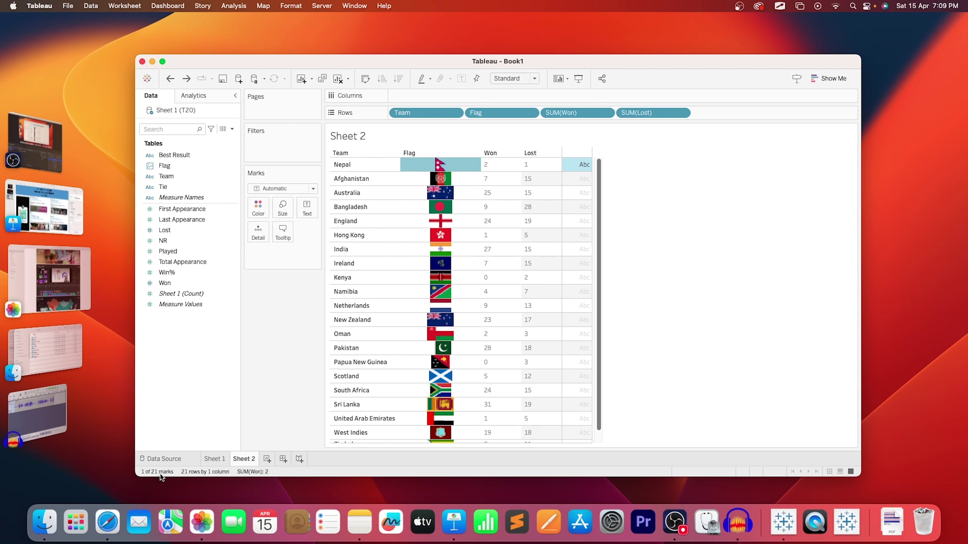
Step: Highlight the 128 kb image size limit in the Safari help article and examine the Troubleshoot image connections section
{"action": "key", "text": "ctrl+Right"}
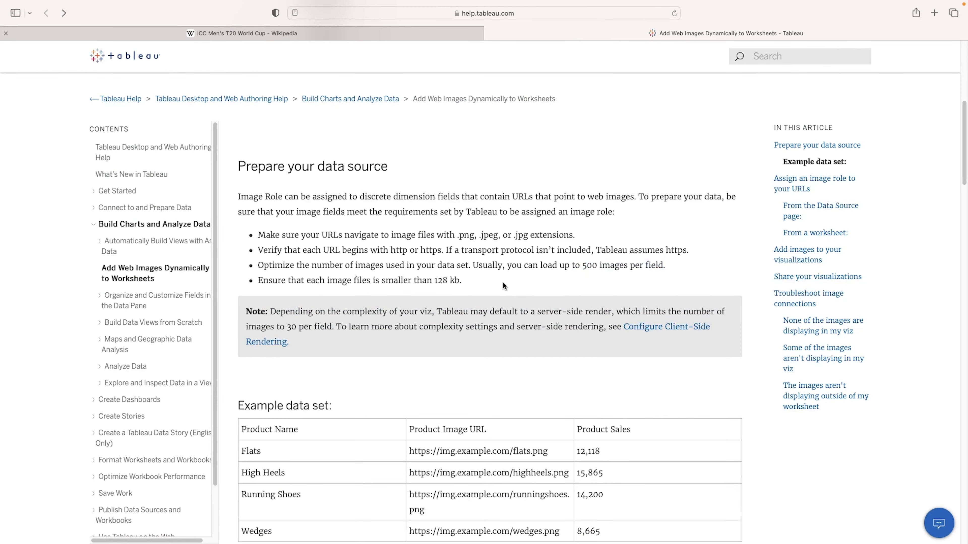
{"action": "left_click_drag", "start_coordinate": [468, 280], "coordinate": [411, 282]}
{"action": "left_click_drag", "start_coordinate": [965, 181], "coordinate": [966, 482]}
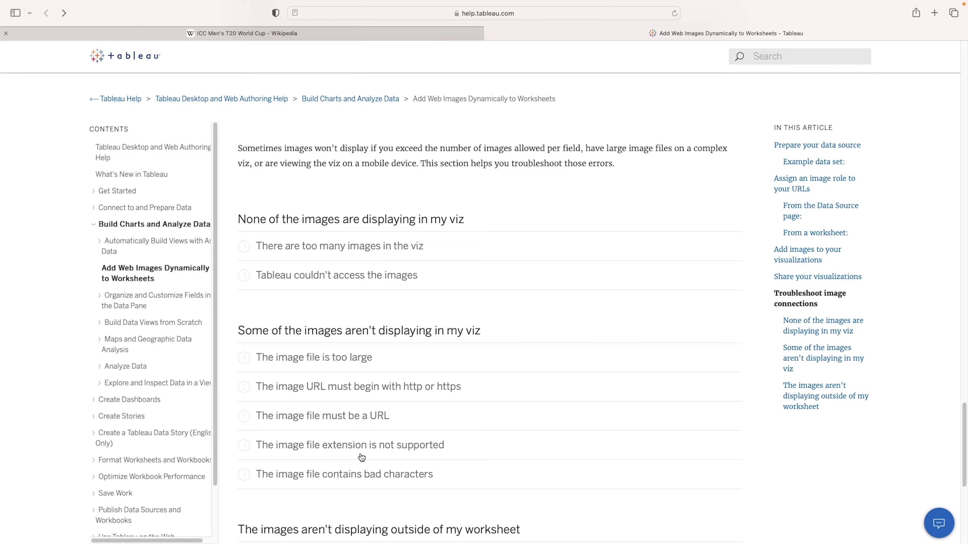
Step: Go back to Prepare your data source and highlight "complexity of your viz" in the note on server-side rendering
{"action": "left_click_drag", "start_coordinate": [964, 444], "coordinate": [955, 149]}
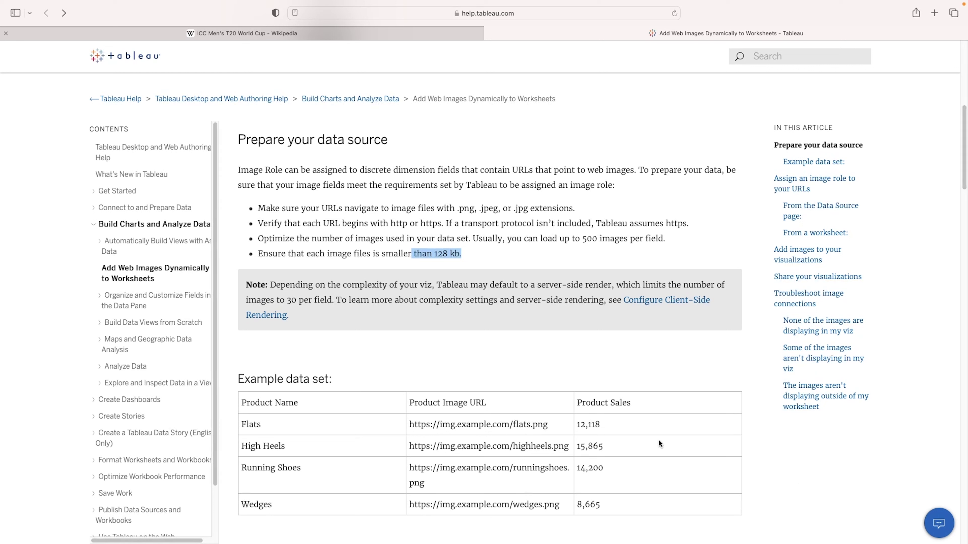
{"action": "left_click_drag", "start_coordinate": [340, 286], "coordinate": [432, 289]}
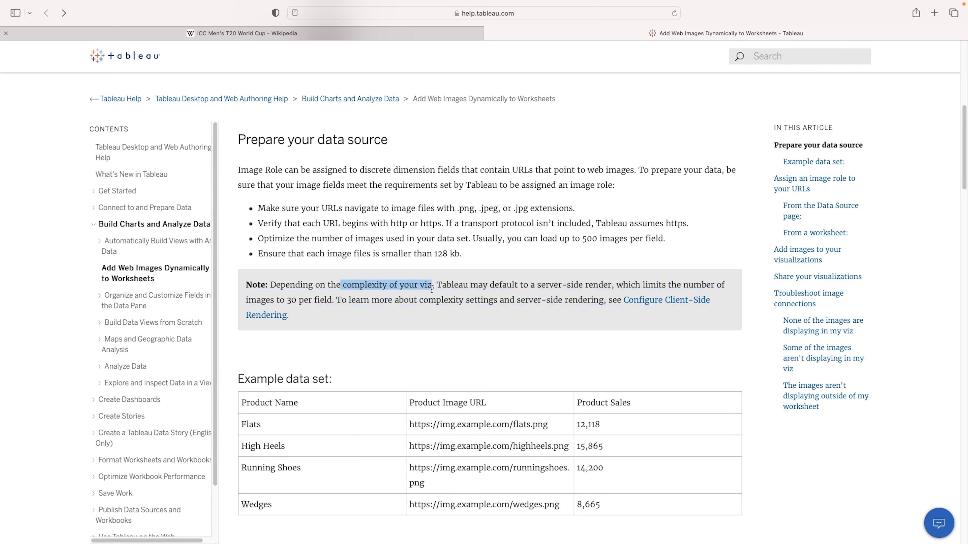
{"action": "left_click", "coordinate": [479, 290]}
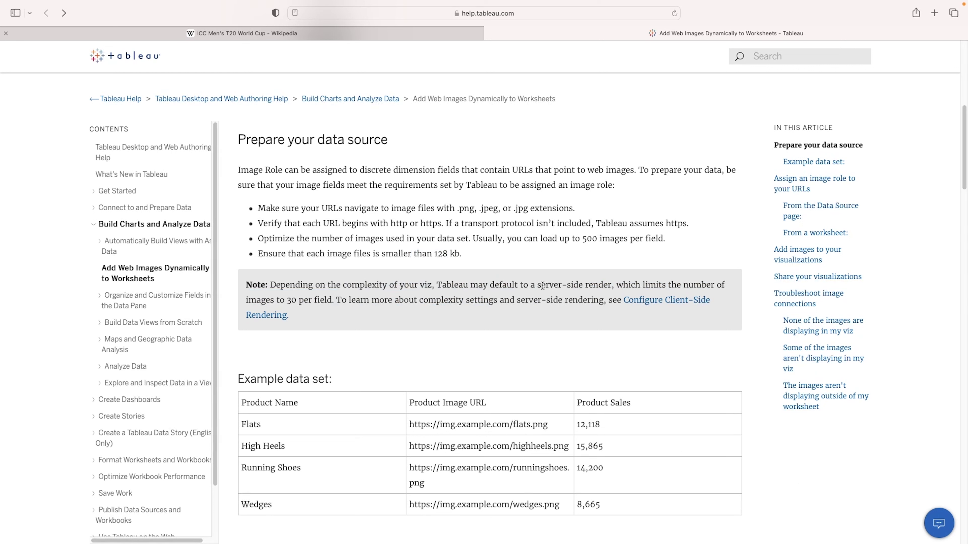